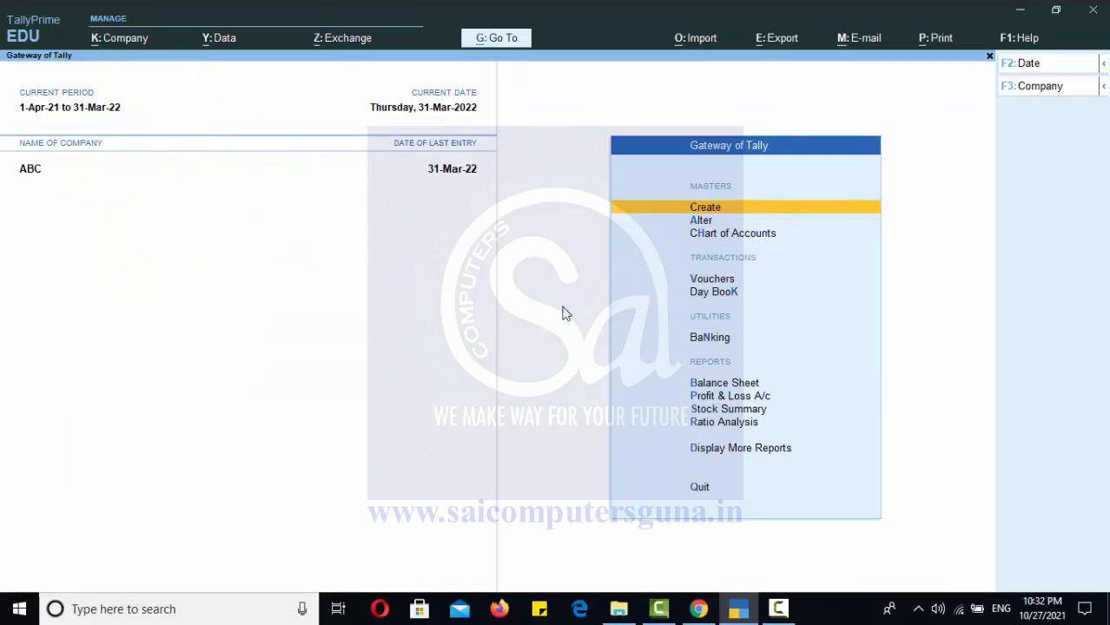
Open the Day Book and set its period from 1-4-21 to 31-3-2022.
{"action": "key", "text": "Down"}
{"action": "key", "text": "Down"}
{"action": "key", "text": "Down"}
{"action": "key", "text": "Down"}
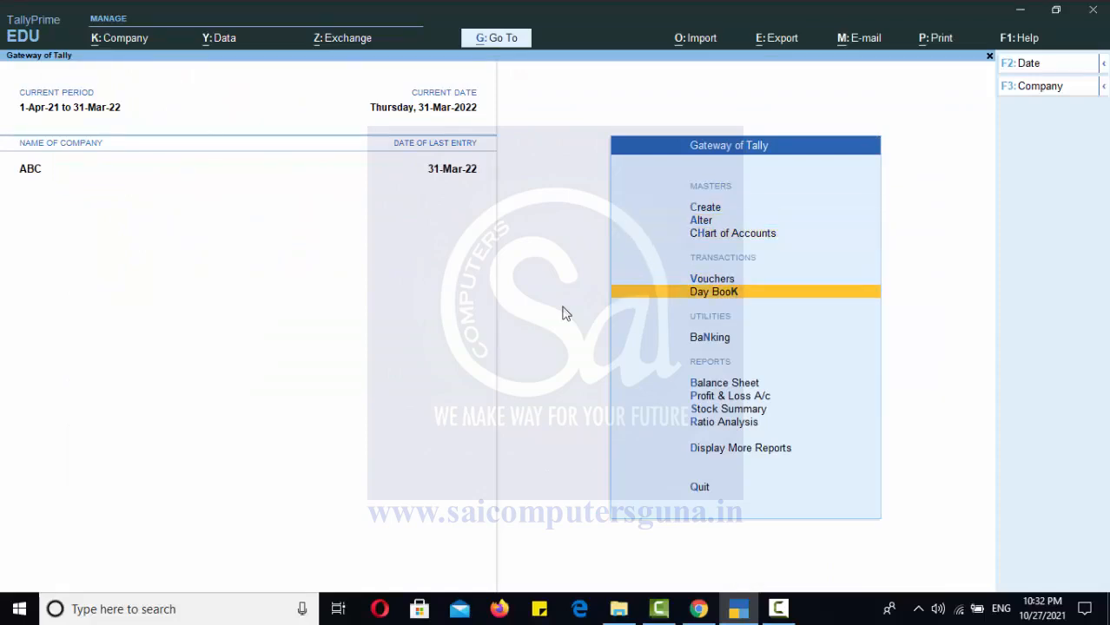
{"action": "key", "text": "Return"}
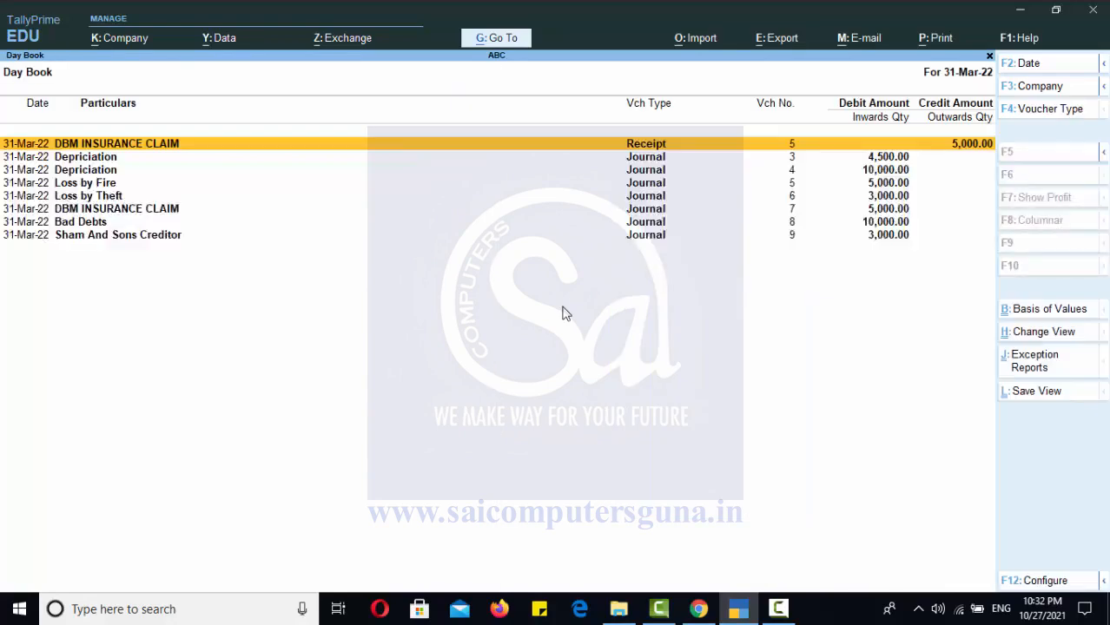
{"action": "left_click", "coordinate": [1101, 68]}
{"action": "left_click", "coordinate": [919, 91]}
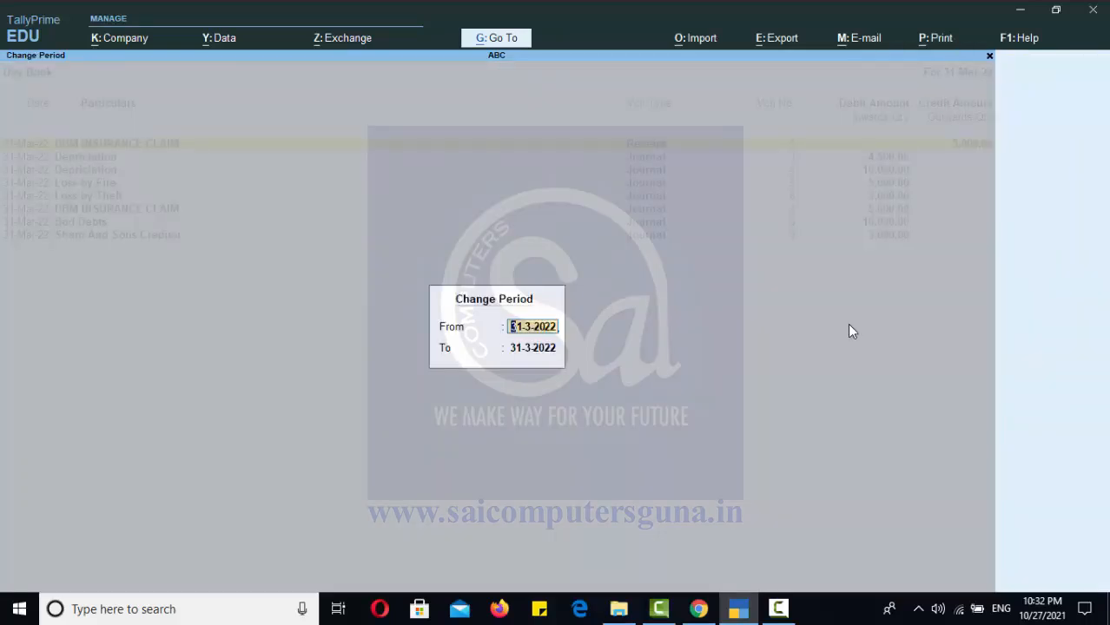
{"action": "type", "text": "1-421"}
{"action": "key", "text": "BackSpace"}
{"action": "key", "text": "BackSpace"}
{"action": "type", "text": "-21"}
{"action": "key", "text": "Return"}
{"action": "key", "text": "Return"}
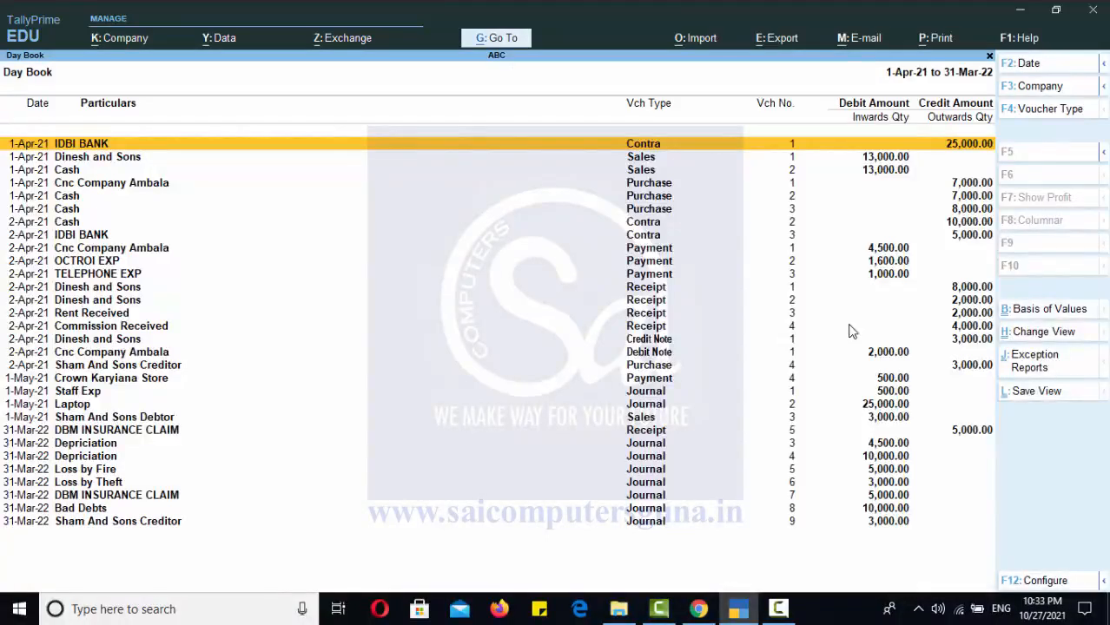
Open the 1-May-21 Laptop journal voucher from the Day Book, review its entries, and return to the Gateway of Tally.
{"action": "key", "text": "Down"}
{"action": "key", "text": "Down"}
{"action": "key", "text": "Down"}
{"action": "key", "text": "Down"}
{"action": "key", "text": "Down"}
{"action": "key", "text": "Down"}
{"action": "key", "text": "Down"}
{"action": "key", "text": "Down"}
{"action": "key", "text": "Down"}
{"action": "key", "text": "Down"}
{"action": "key", "text": "Down"}
{"action": "key", "text": "Down"}
{"action": "key", "text": "Down"}
{"action": "key", "text": "Down"}
{"action": "key", "text": "Down"}
{"action": "key", "text": "Down"}
{"action": "key", "text": "Down"}
{"action": "key", "text": "Down"}
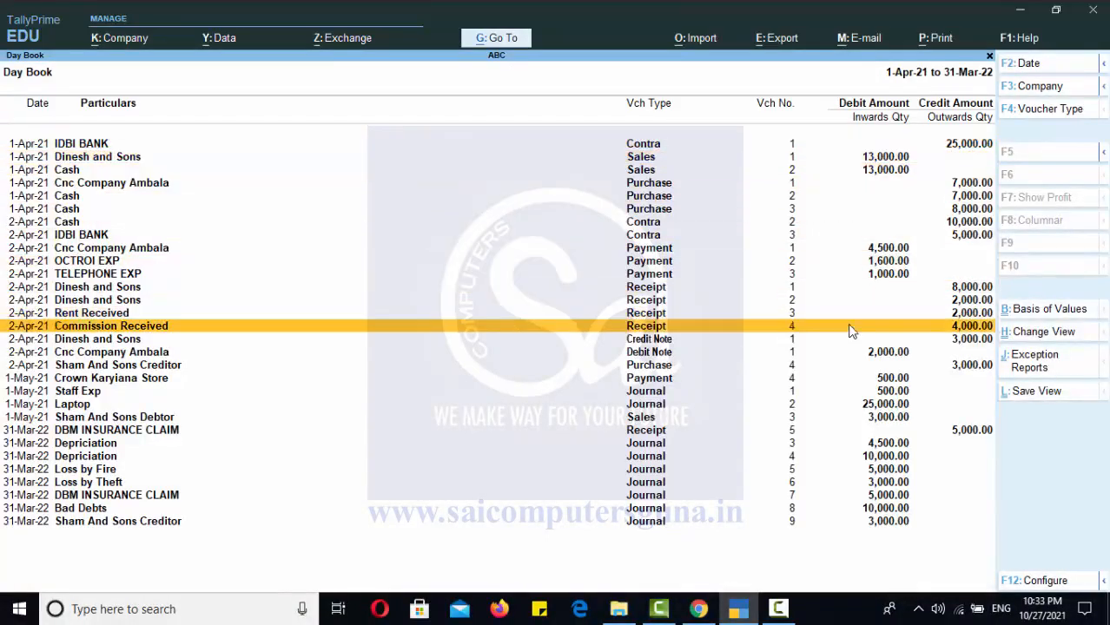
{"action": "key", "text": "Down"}
{"action": "key", "text": "Down"}
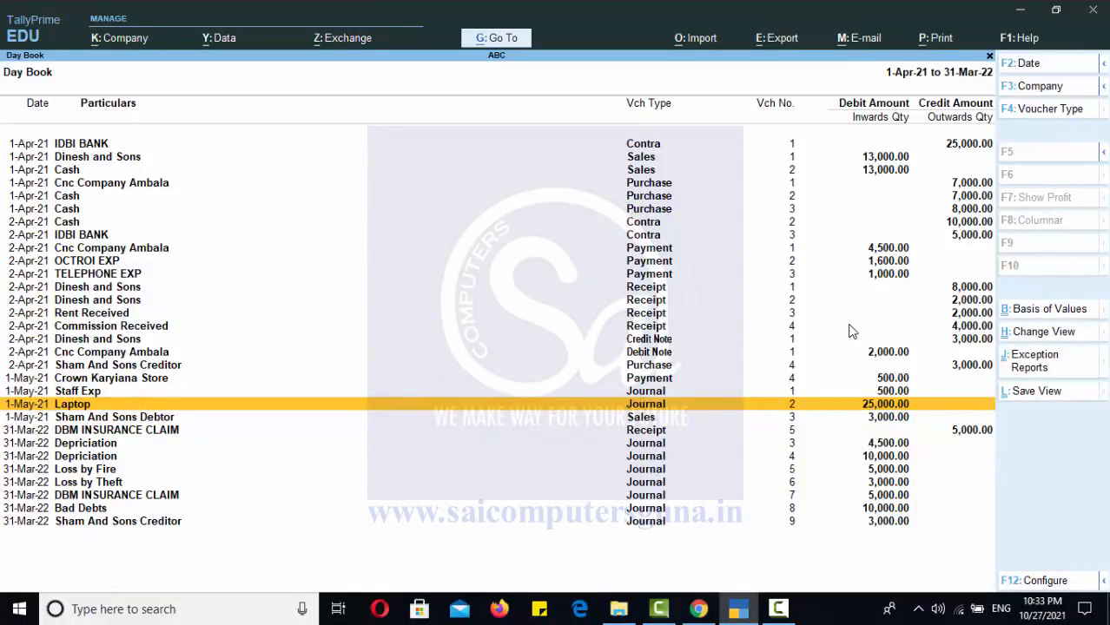
{"action": "key", "text": "Return"}
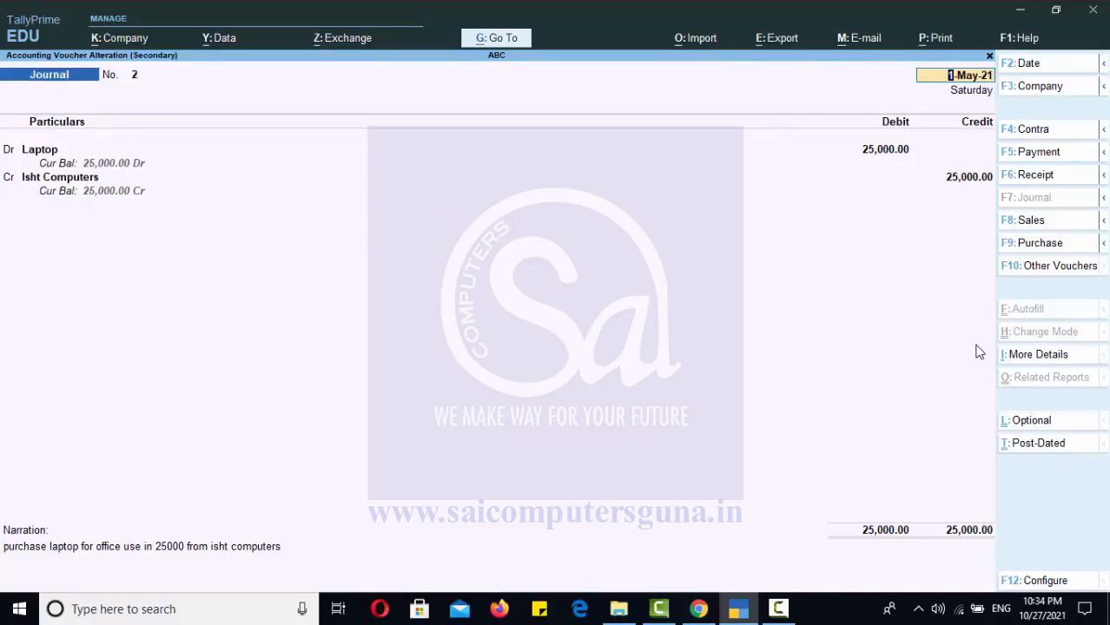
{"action": "key", "text": "Escape"}
{"action": "key", "text": "y"}
{"action": "key", "text": "Escape"}
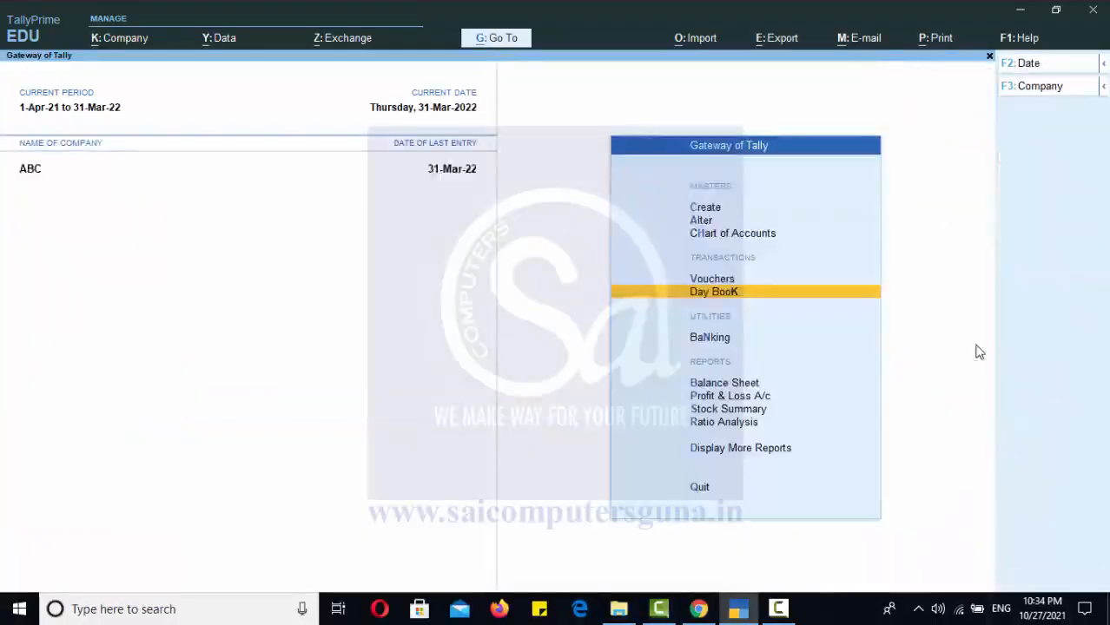
Start a journal voucher and, from it, create a ledger named CPD Computers under the Sundry Creditors group.
{"action": "key", "text": "Up"}
{"action": "key", "text": "Return"}
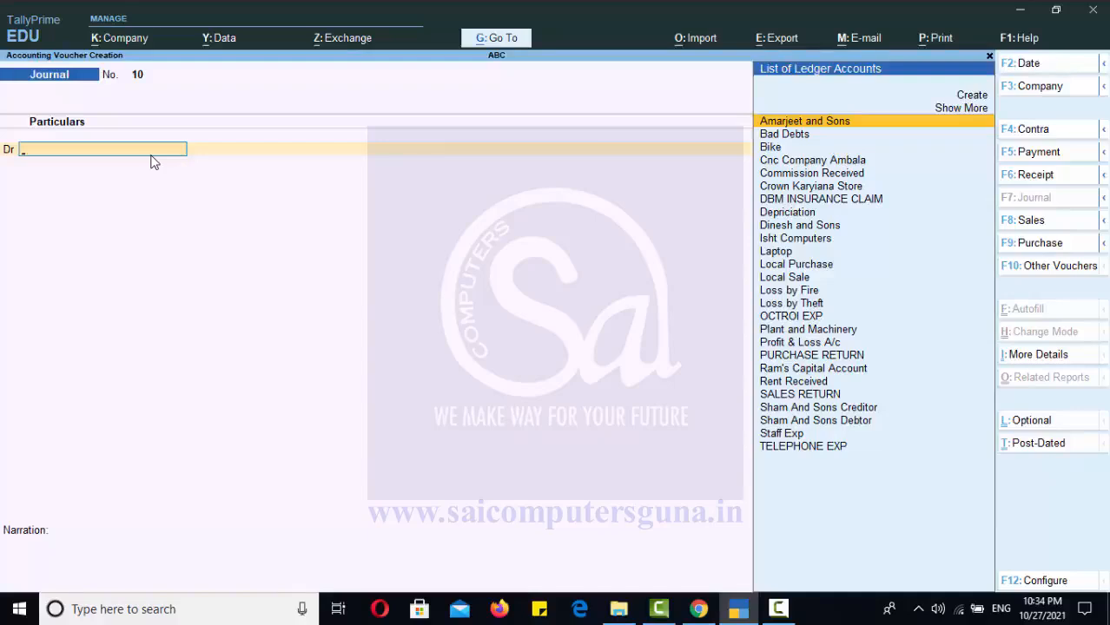
{"action": "key", "text": "alt+c"}
{"action": "type", "text": "CPD Computers"}
{"action": "key", "text": "Return"}
{"action": "key", "text": "Up"}
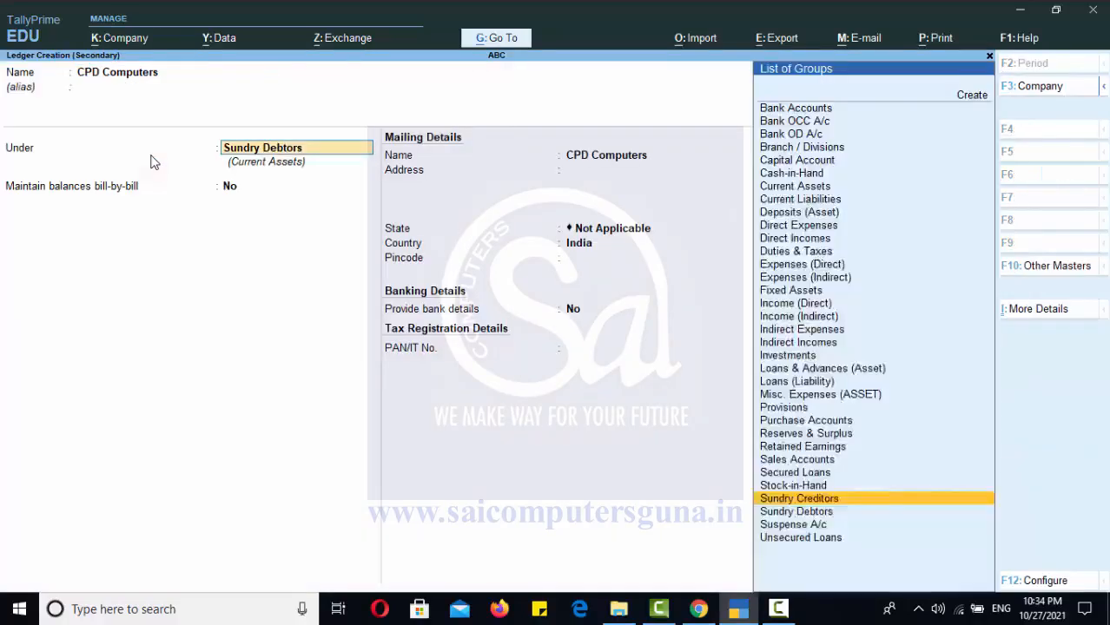
{"action": "key", "text": "Return"}
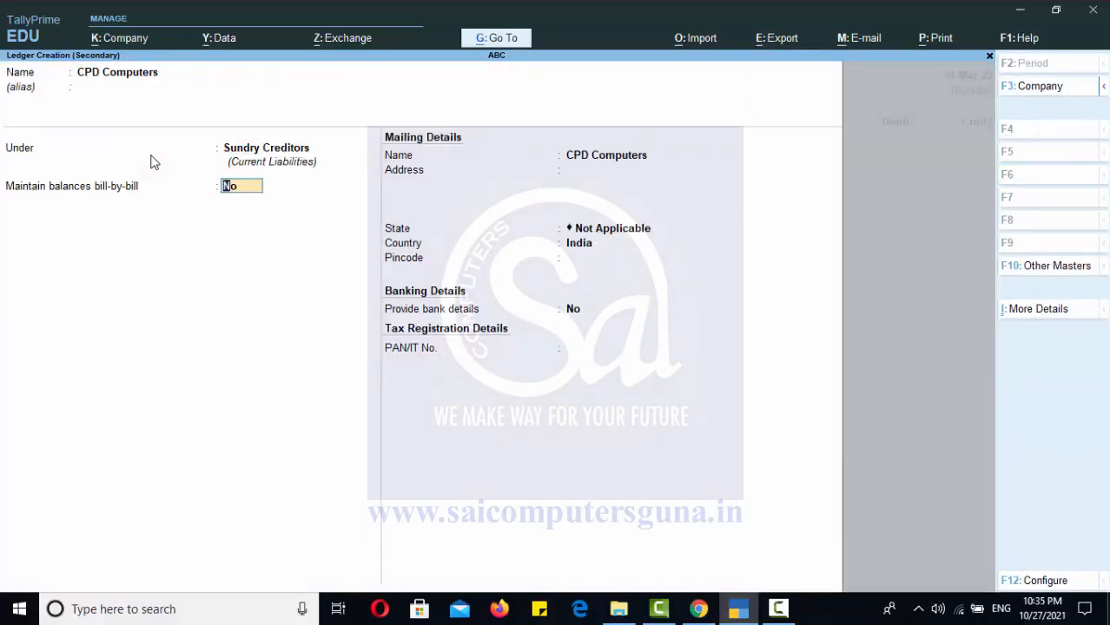
Save the CPD Computers ledger with default mailing, banking and tax details, and abandon the unfinished journal voucher.
{"action": "key", "text": "Return"}
{"action": "key", "text": "Return"}
{"action": "key", "text": "BackSpace"}
{"action": "key", "text": "BackSpace"}
{"action": "key", "text": "BackSpace"}
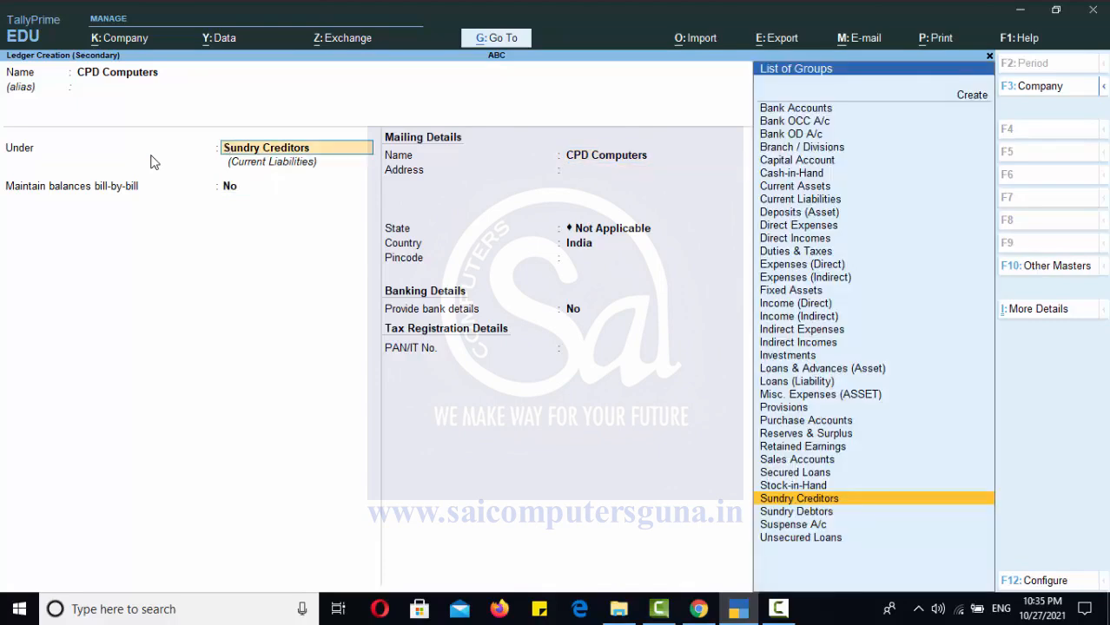
{"action": "key", "text": "Return"}
{"action": "key", "text": "Return"}
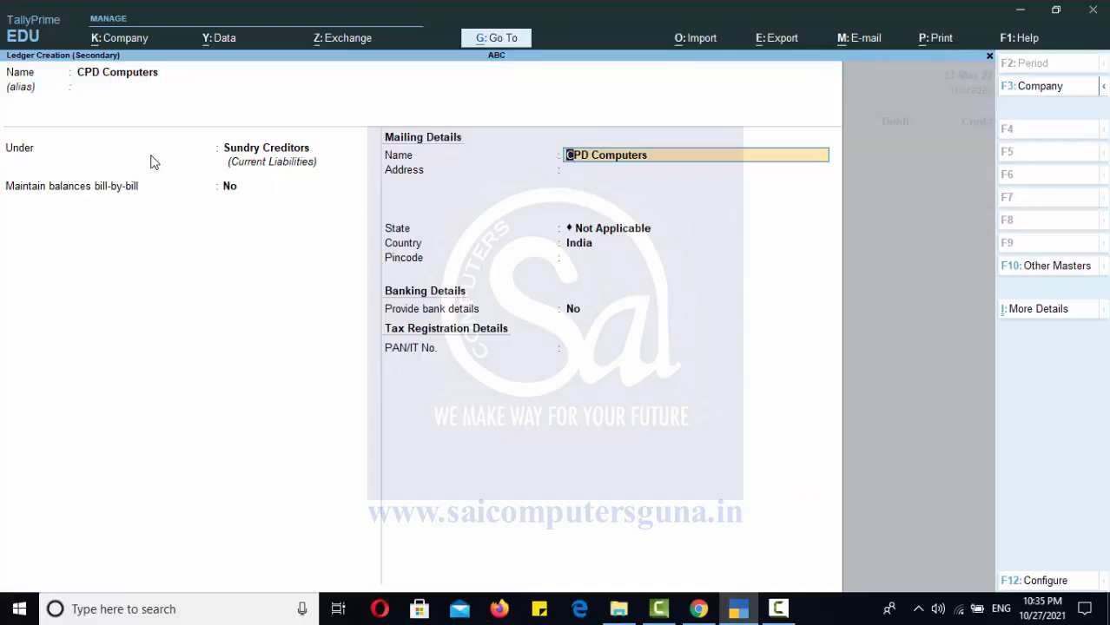
{"action": "key", "text": "Return"}
{"action": "key", "text": "Return"}
{"action": "key", "text": "Return"}
{"action": "key", "text": "Return"}
{"action": "key", "text": "Return"}
{"action": "key", "text": "Return"}
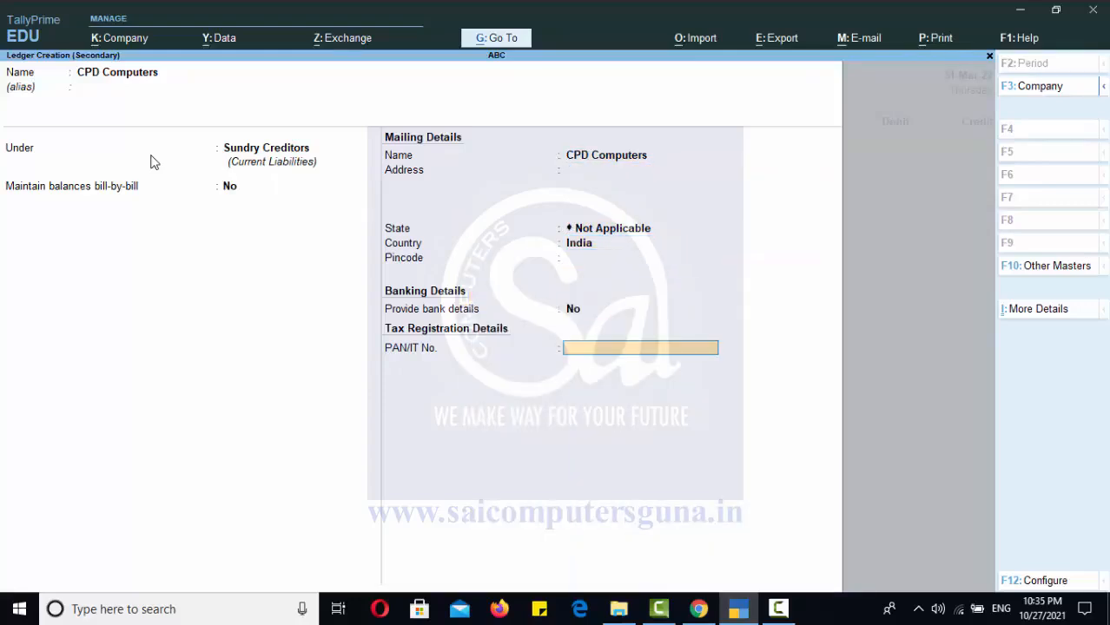
{"action": "key", "text": "Return"}
{"action": "key", "text": "Return"}
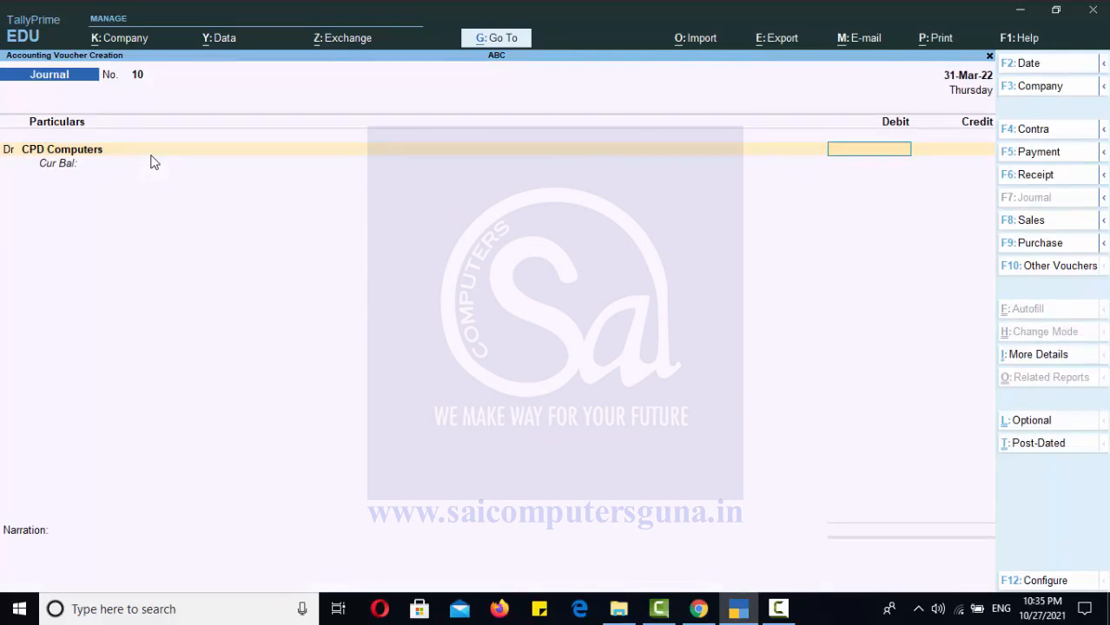
{"action": "key", "text": "Escape"}
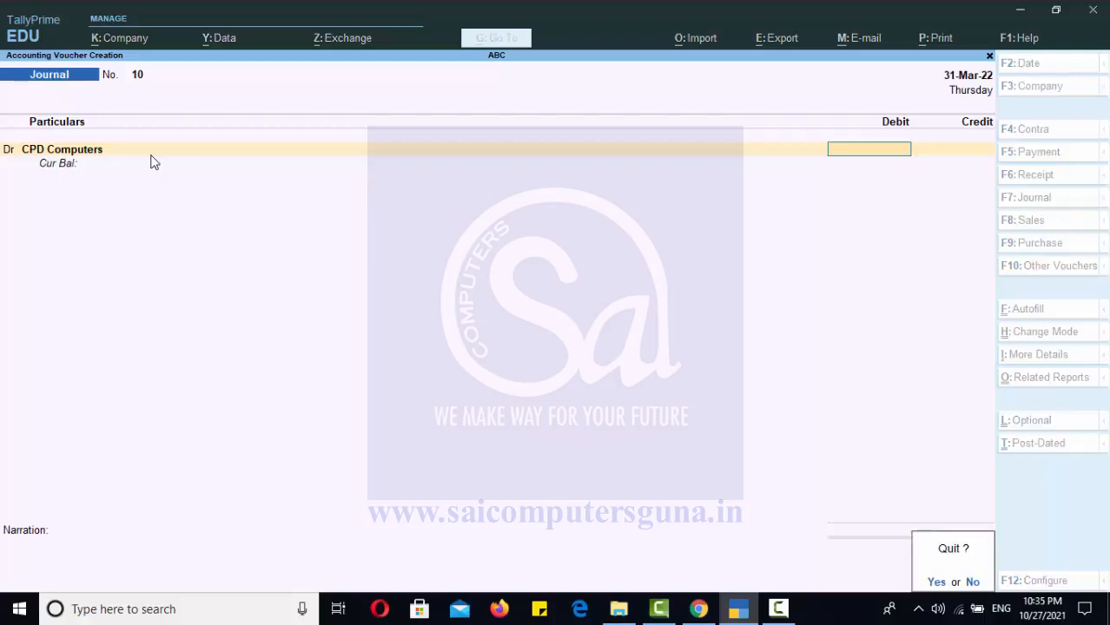
{"action": "key", "text": "y"}
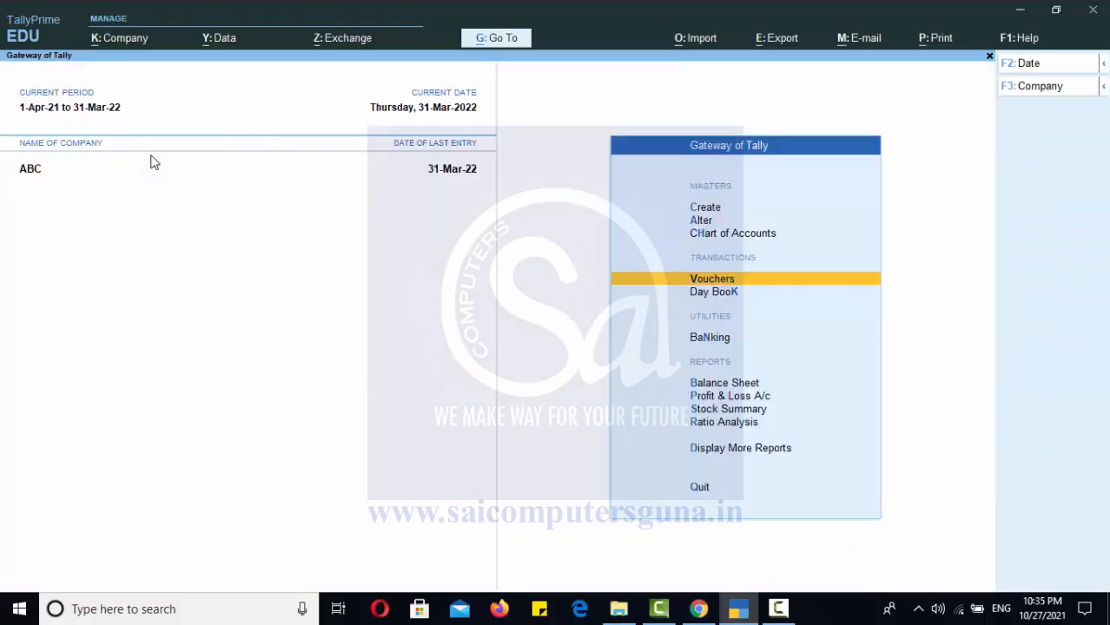
Start a new journal voucher and debit Isht Computers with 25,000.
{"action": "key", "text": "Return"}
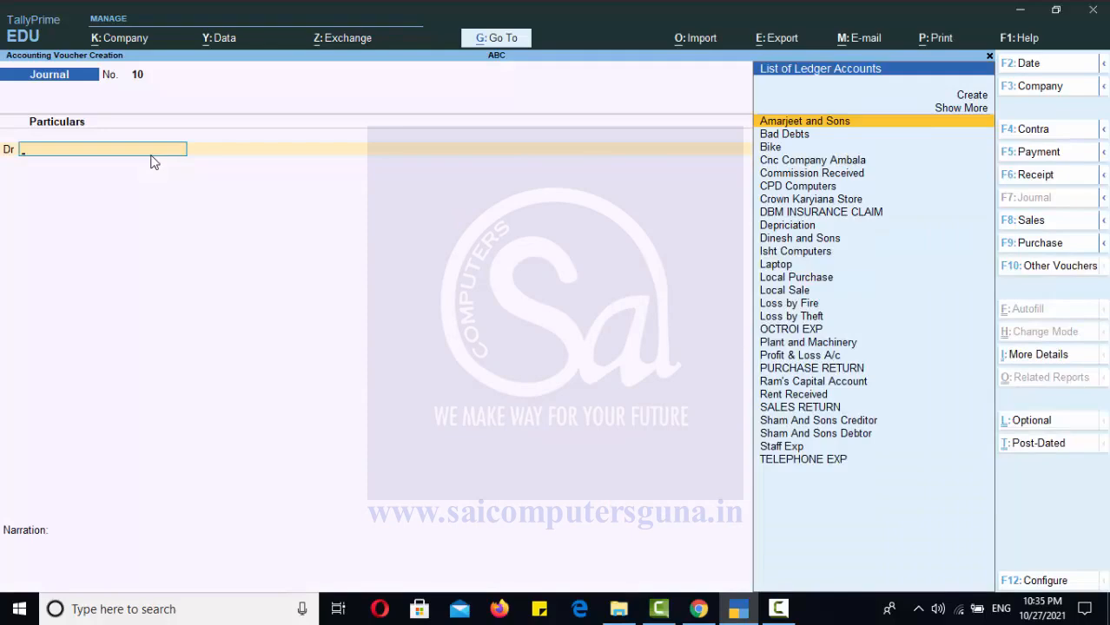
{"action": "type", "text": "Is"}
{"action": "key", "text": "Return"}
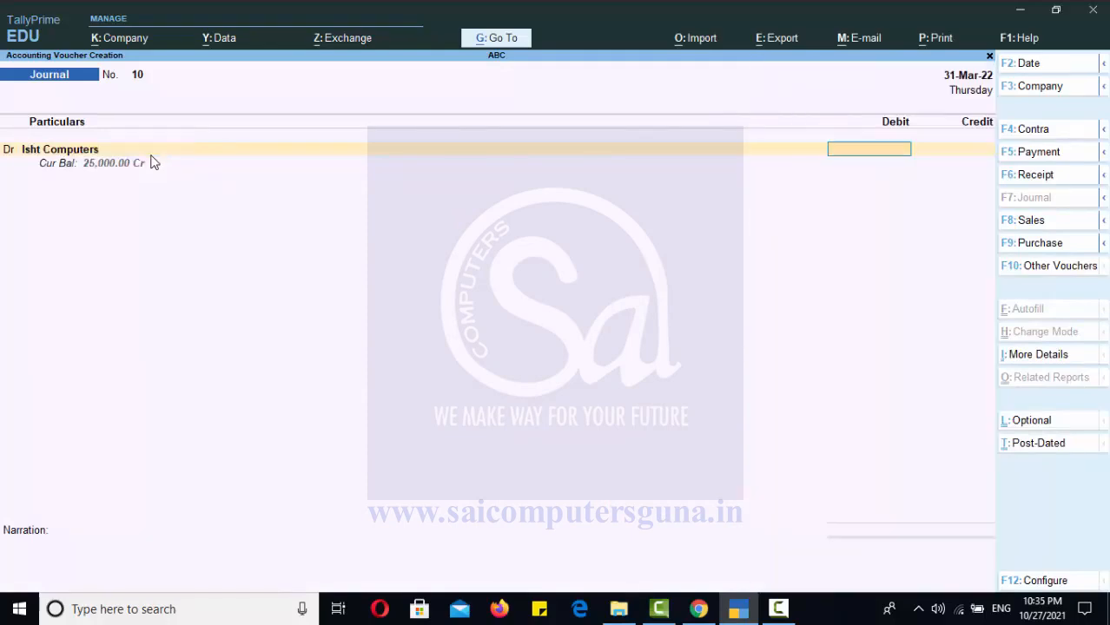
{"action": "type", "text": "25000"}
{"action": "key", "text": "Return"}
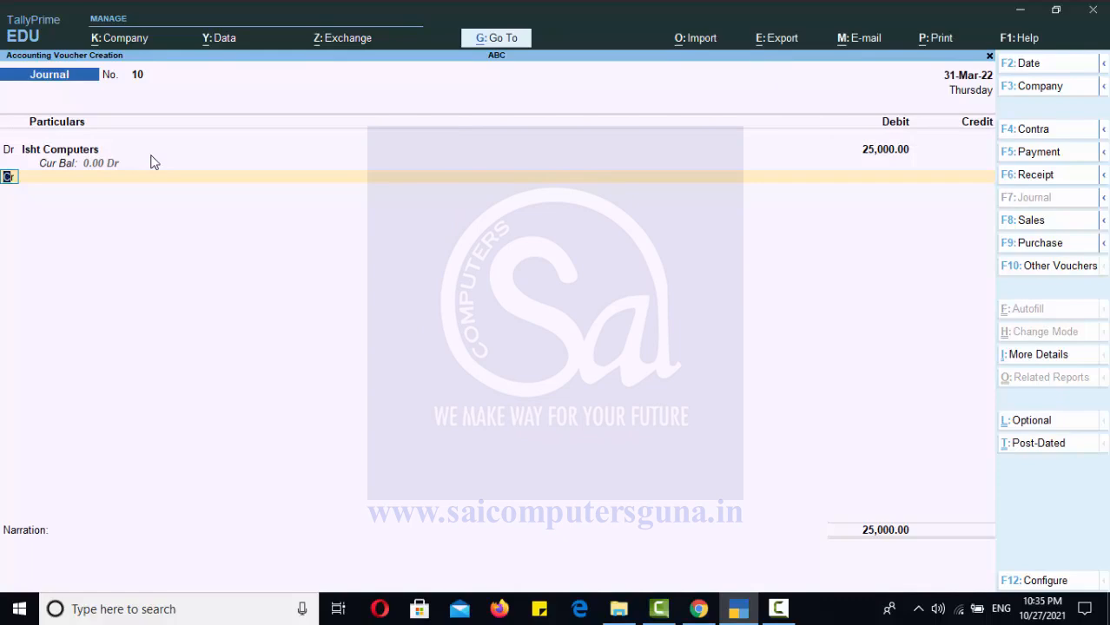
Credit CPD Computers with 25,000 and accept the journal voucher with a blank narration.
{"action": "key", "text": "Return"}
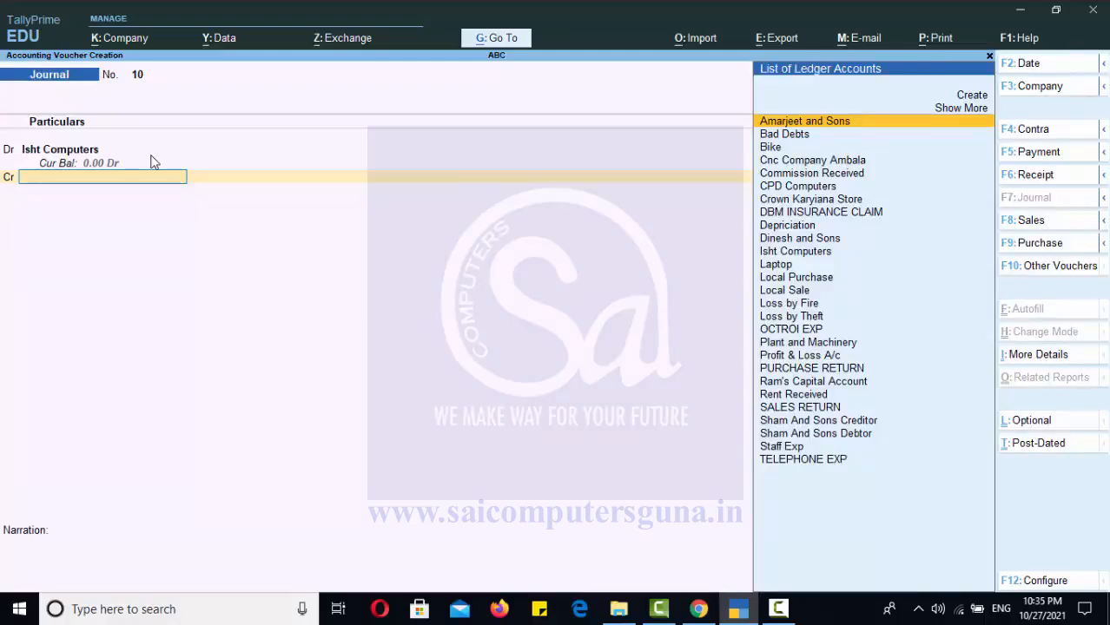
{"action": "key", "text": "Down"}
{"action": "key", "text": "Down"}
{"action": "key", "text": "Down"}
{"action": "key", "text": "Down"}
{"action": "key", "text": "Down"}
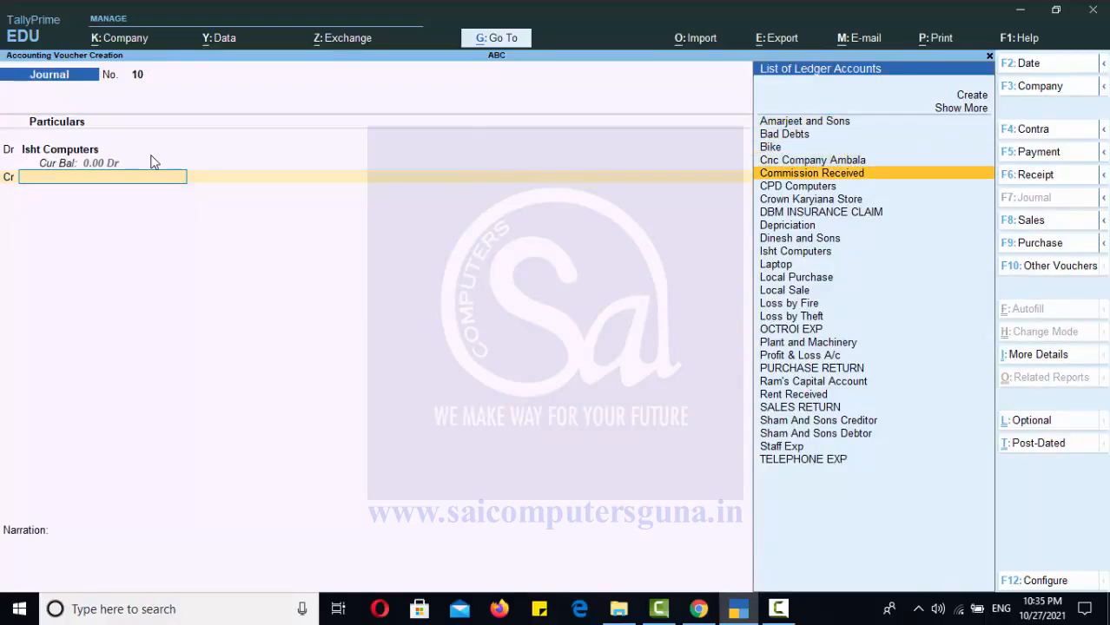
{"action": "key", "text": "Return"}
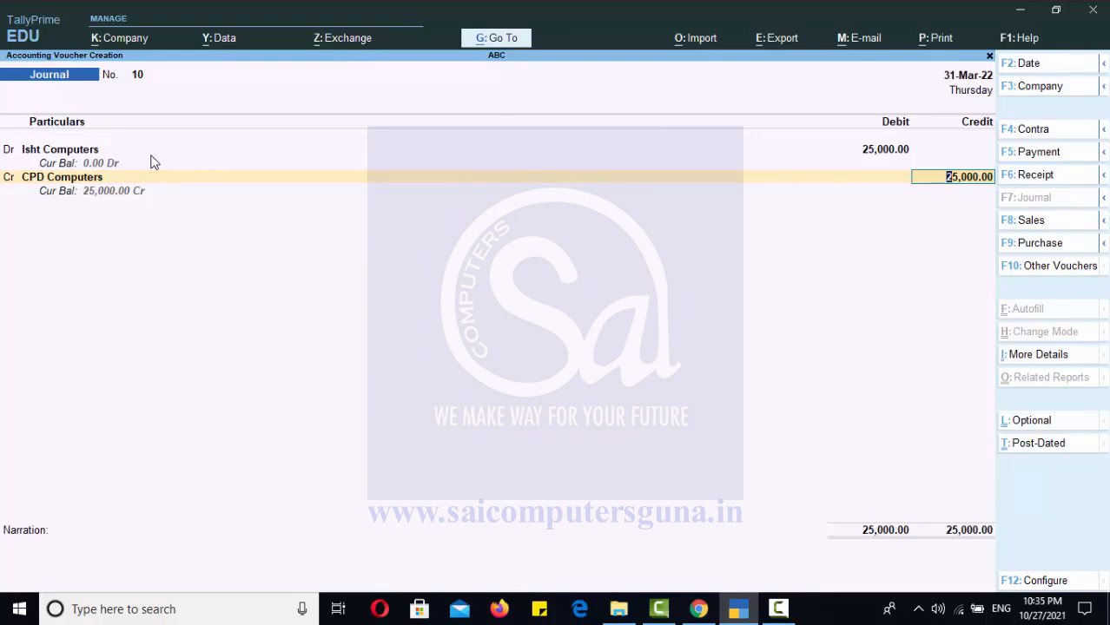
{"action": "key", "text": "Return"}
{"action": "key", "text": "Return"}
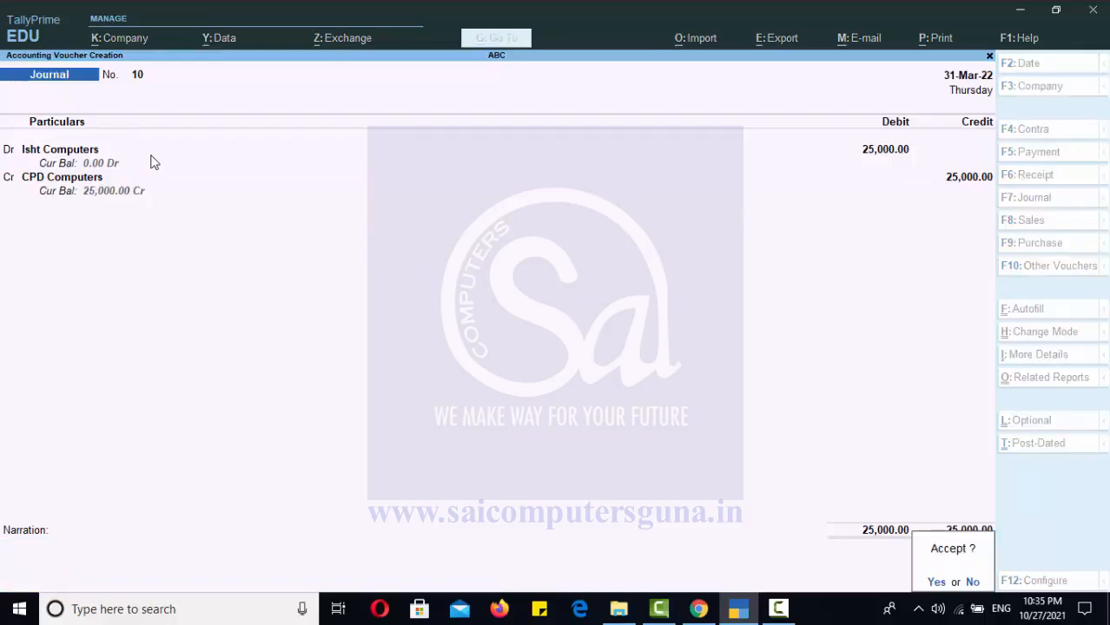
{"action": "key", "text": "Return"}
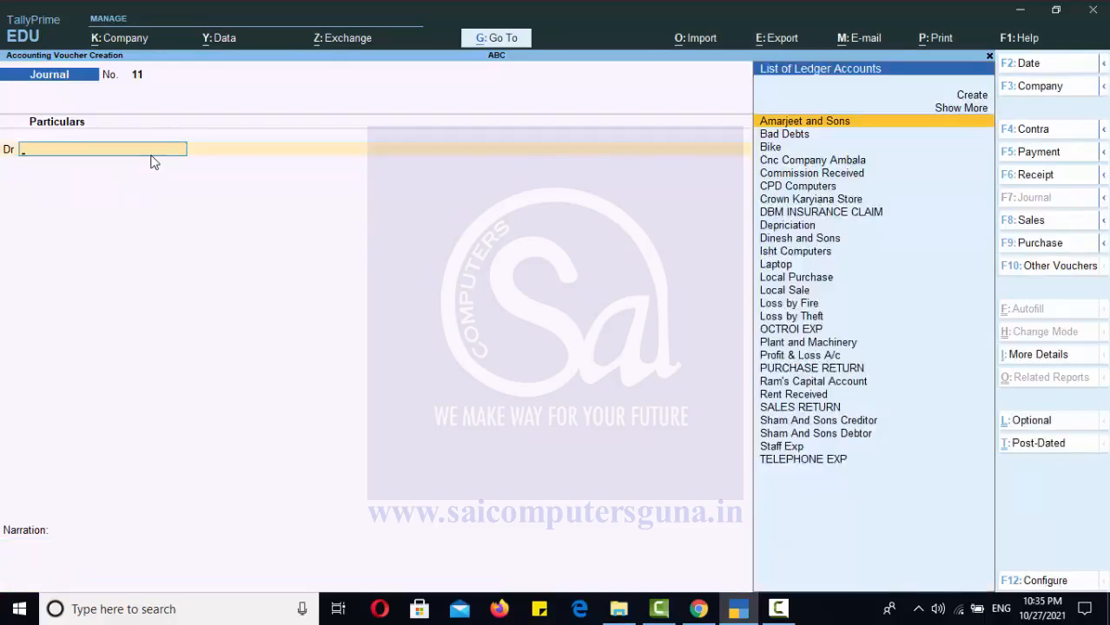
Open the 31-Mar-22 Isht Computers journal voucher from the Day Book, check its entries, and return to the Gateway of Tally.
{"action": "key", "text": "Escape"}
{"action": "key", "text": "Down"}
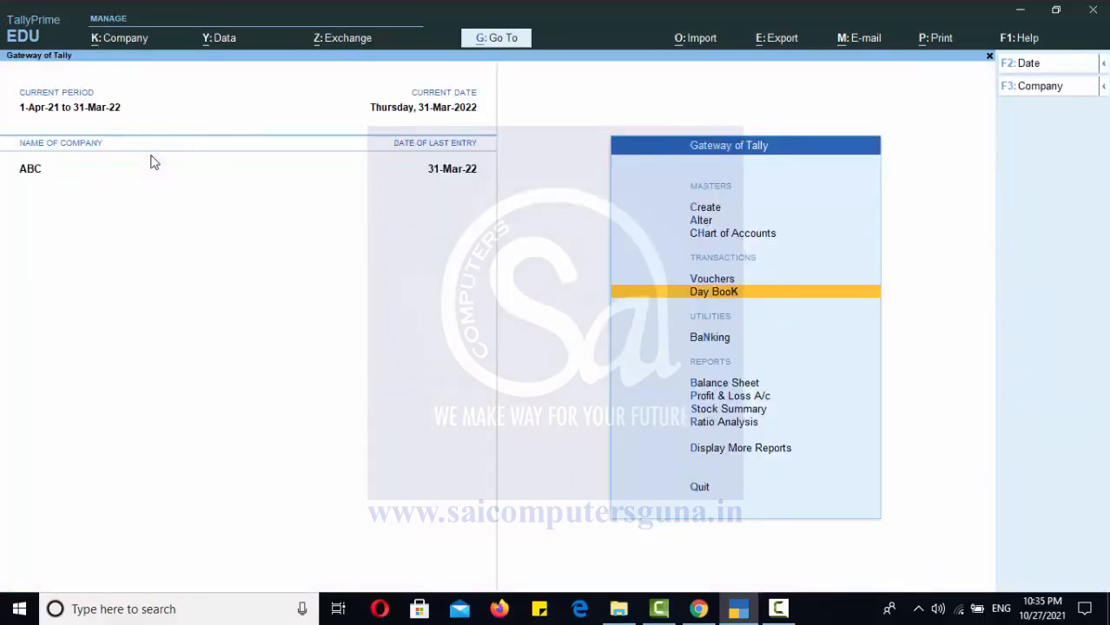
{"action": "key", "text": "Return"}
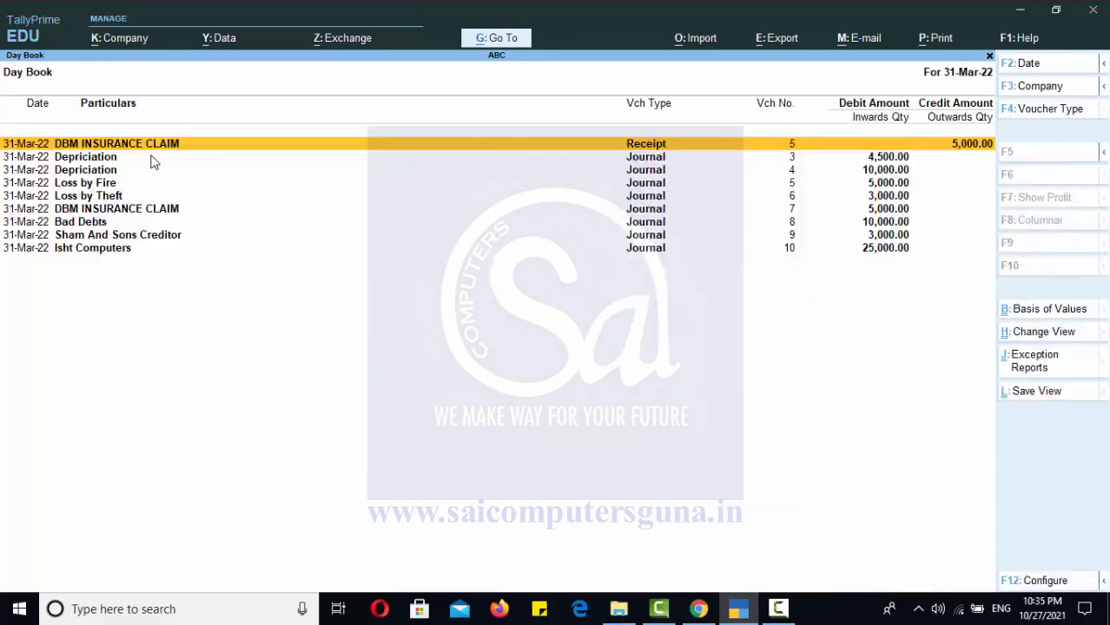
{"action": "key", "text": "Down"}
{"action": "key", "text": "Down"}
{"action": "key", "text": "Down"}
{"action": "key", "text": "Down"}
{"action": "key", "text": "Down"}
{"action": "key", "text": "Down"}
{"action": "key", "text": "Down"}
{"action": "key", "text": "Down"}
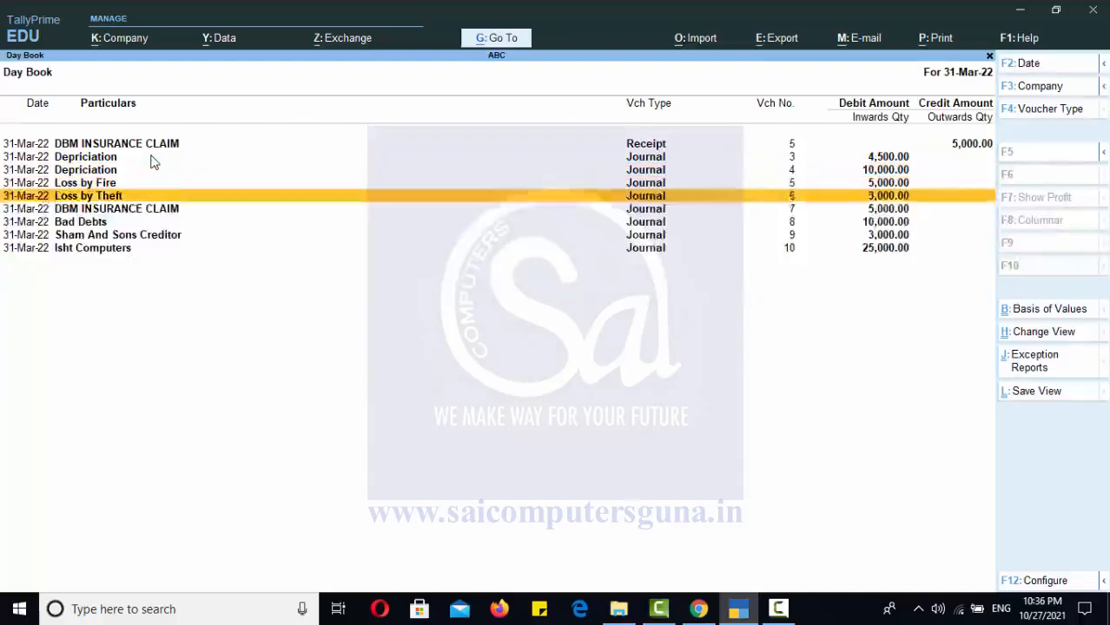
{"action": "key", "text": "Return"}
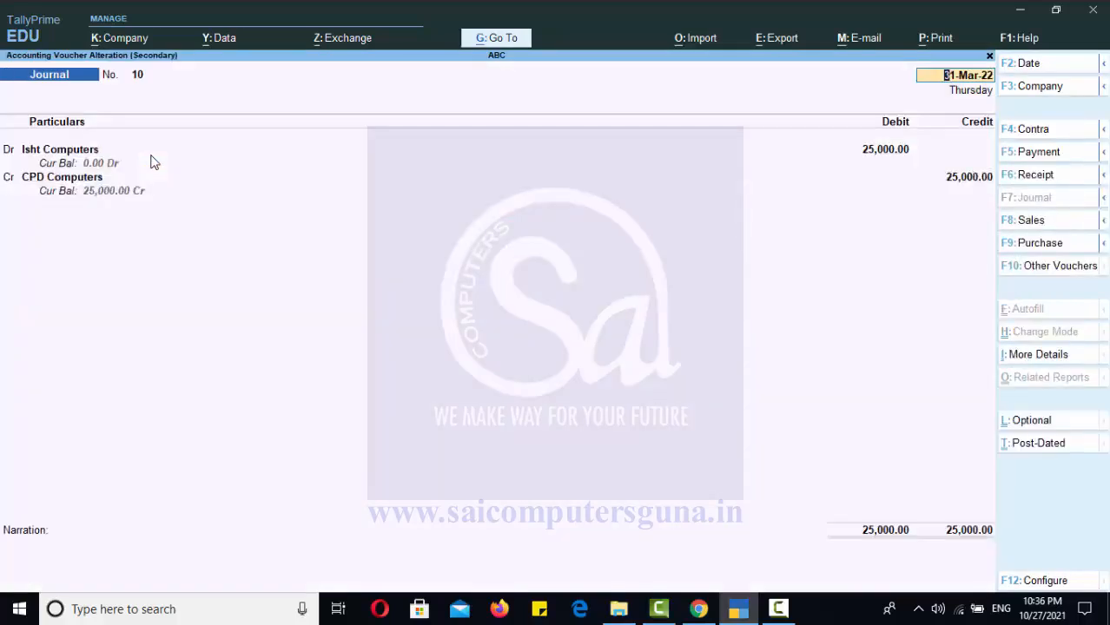
{"action": "key", "text": "BackSpace"}
{"action": "key", "text": "ctrl+a"}
{"action": "key", "text": "Escape"}
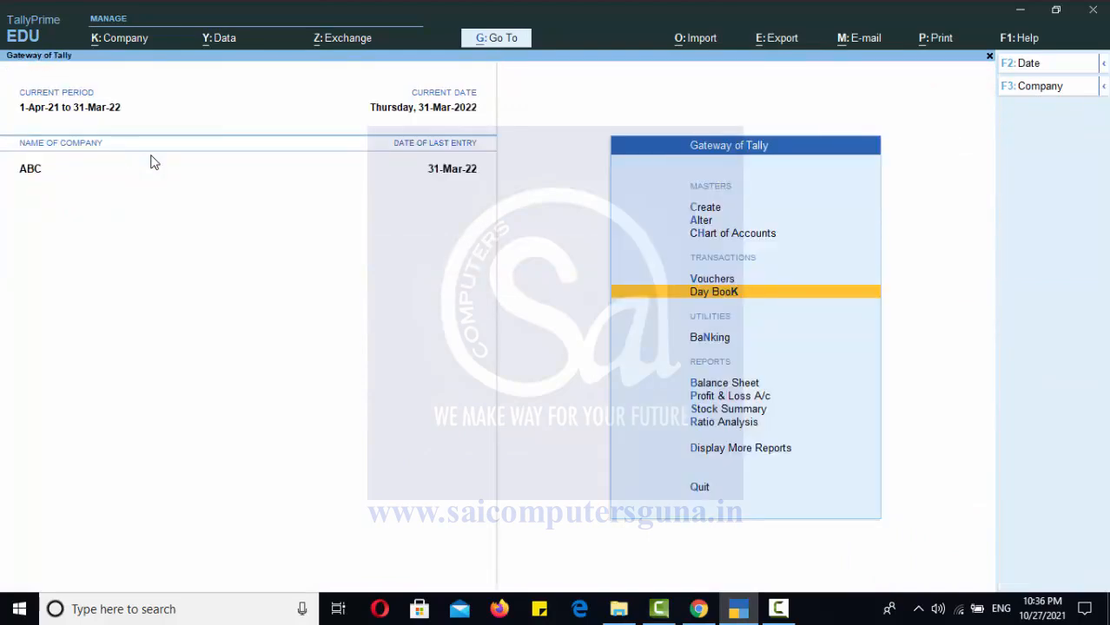
Open the Balance Sheet, check the CPD Computers balance within Current Liabilities under Sundry Creditors, and return to the Balance Sheet.
{"action": "key", "text": "Down"}
{"action": "key", "text": "Down"}
{"action": "key", "text": "Down"}
{"action": "key", "text": "Up"}
{"action": "key", "text": "Return"}
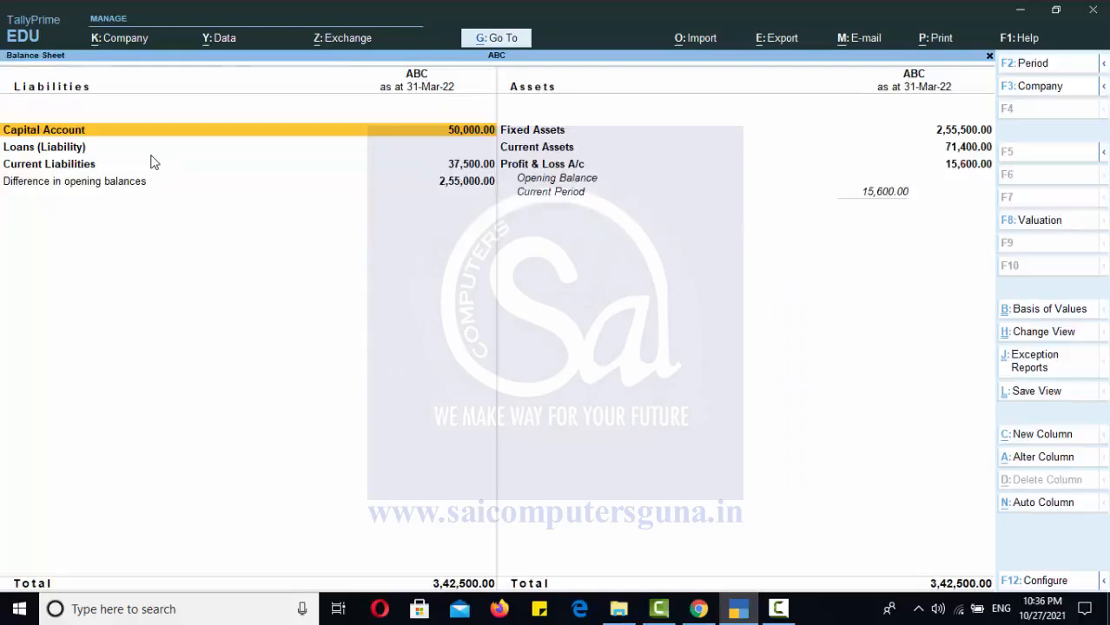
{"action": "key", "text": "Down"}
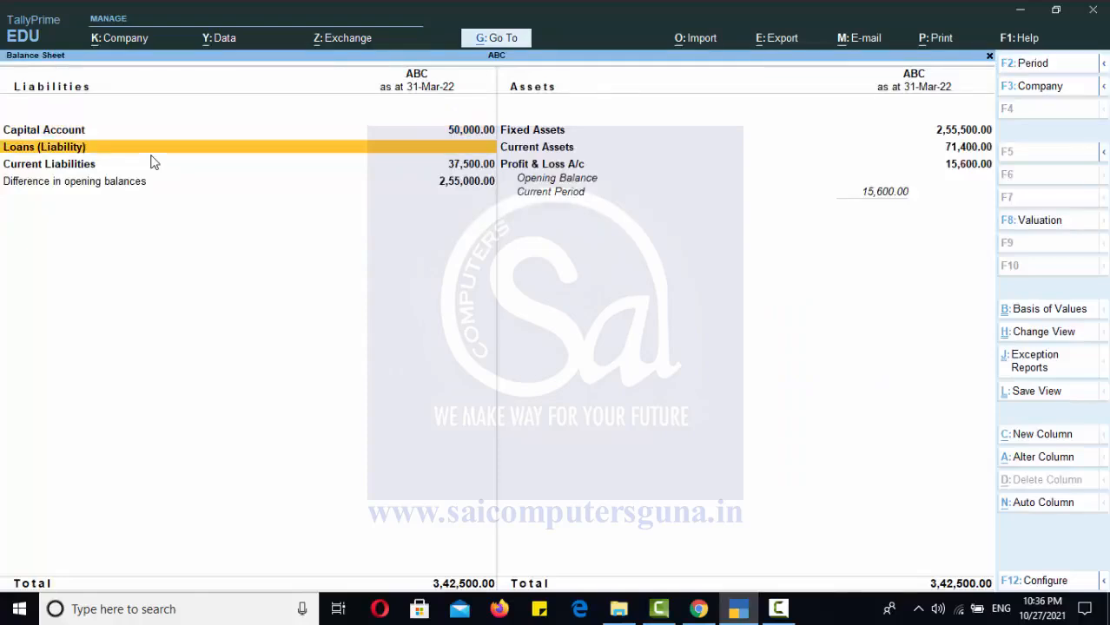
{"action": "key", "text": "Down"}
{"action": "key", "text": "Return"}
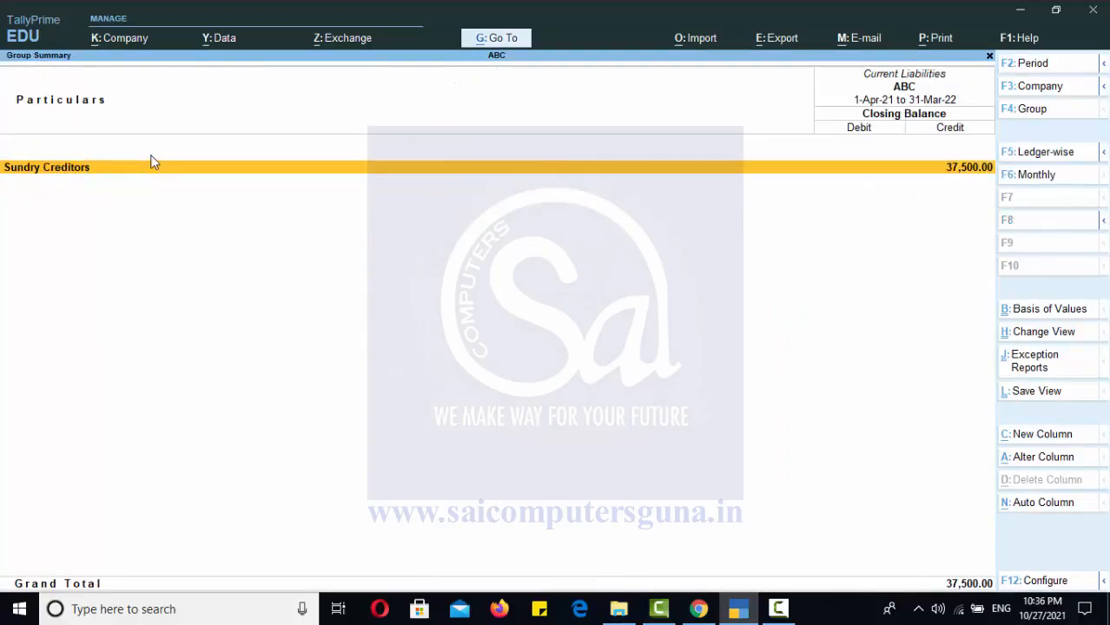
{"action": "key", "text": "Return"}
{"action": "key", "text": "Down"}
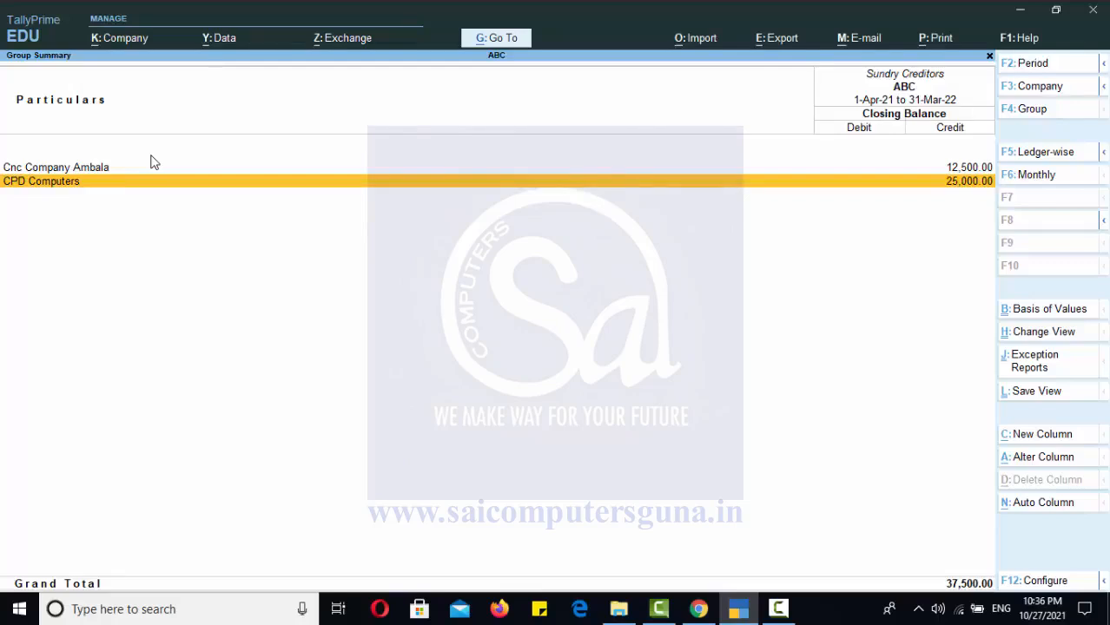
{"action": "key", "text": "Escape"}
{"action": "key", "text": "Escape"}
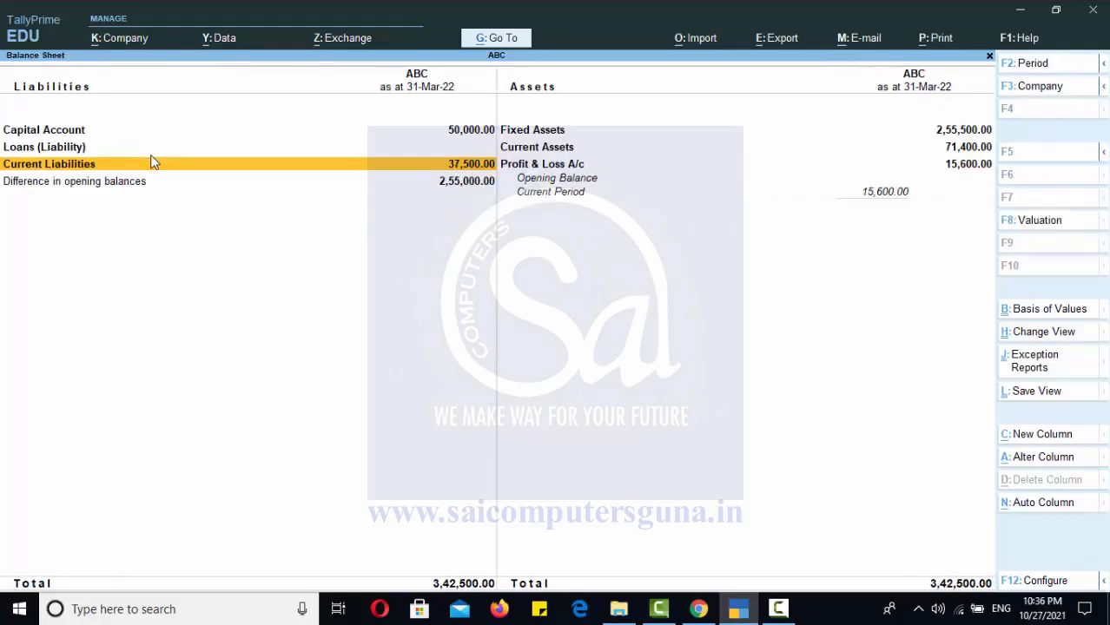
Delete the 31-Mar-22 Isht Computers journal voucher for 25,000 from the Day Book.
{"action": "key", "text": "Escape"}
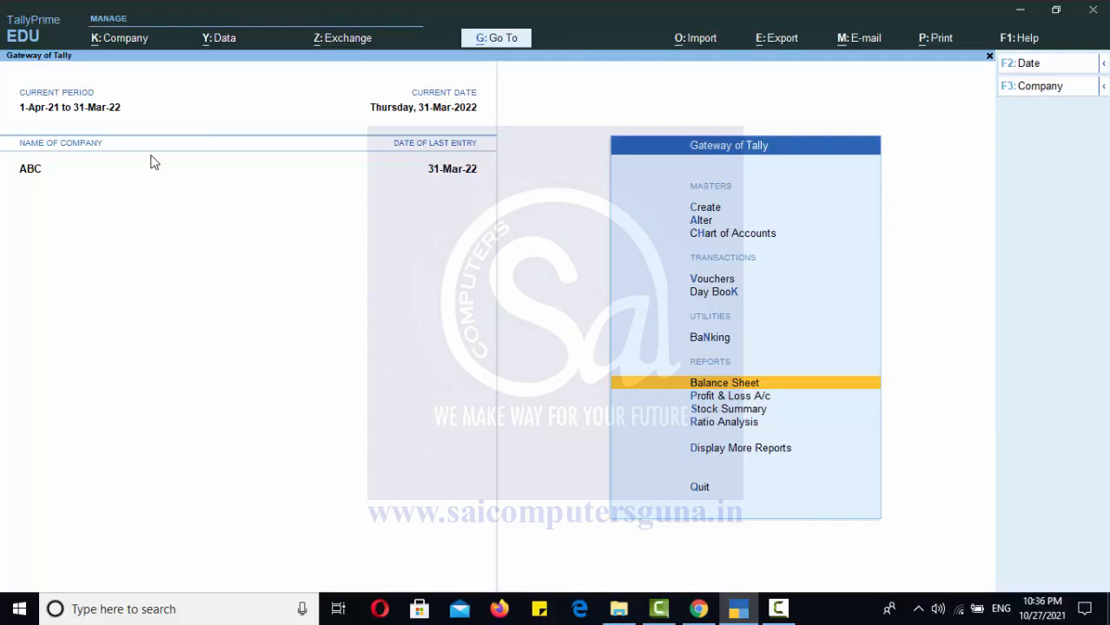
{"action": "key", "text": "Up"}
{"action": "key", "text": "Up"}
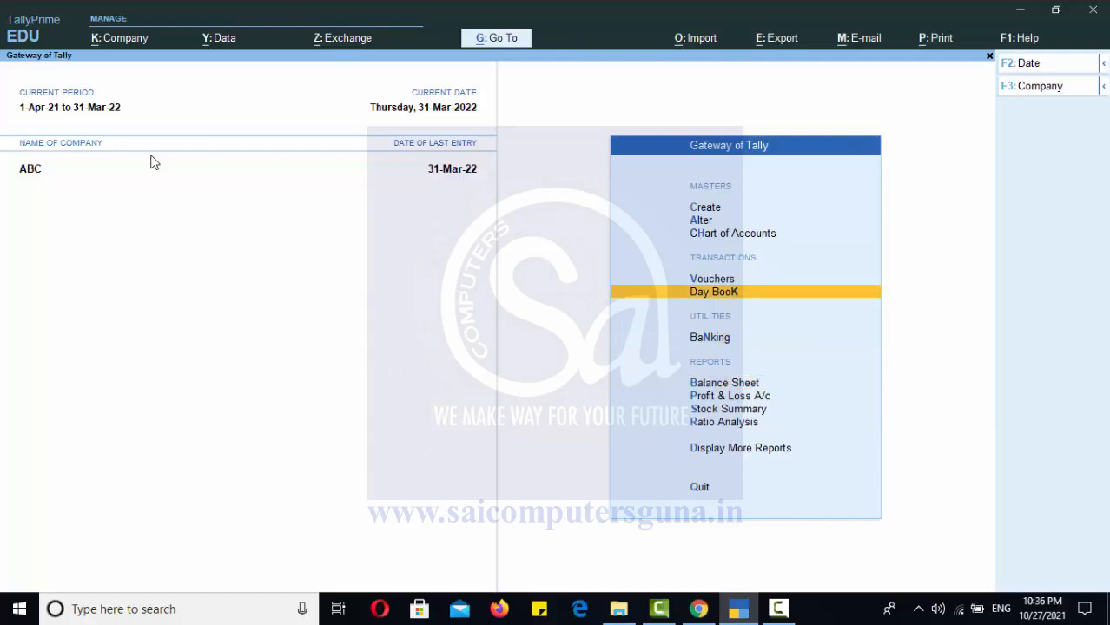
{"action": "key", "text": "Return"}
{"action": "key", "text": "Down"}
{"action": "key", "text": "Down"}
{"action": "key", "text": "Down"}
{"action": "key", "text": "Down"}
{"action": "key", "text": "Down"}
{"action": "key", "text": "Down"}
{"action": "key", "text": "Down"}
{"action": "key", "text": "Down"}
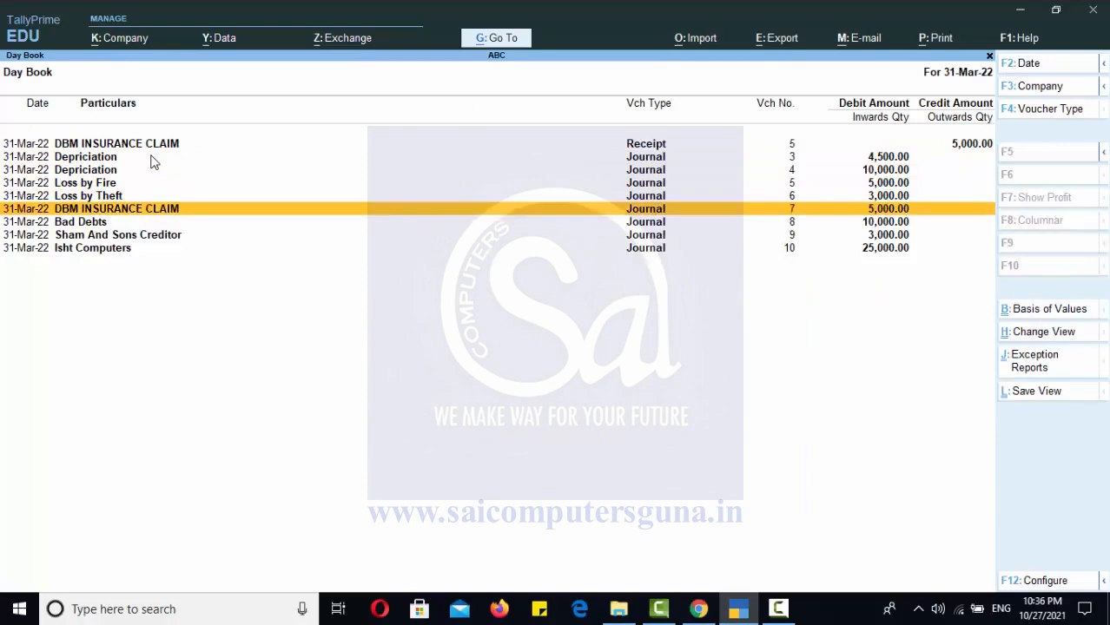
{"action": "key", "text": "Return"}
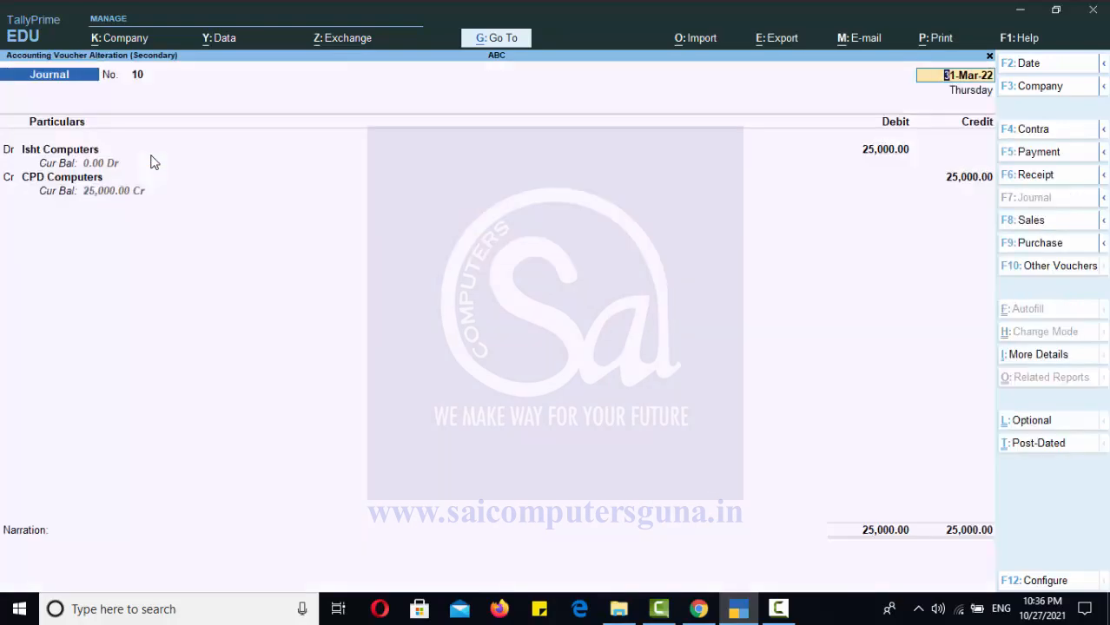
{"action": "key", "text": "alt+d"}
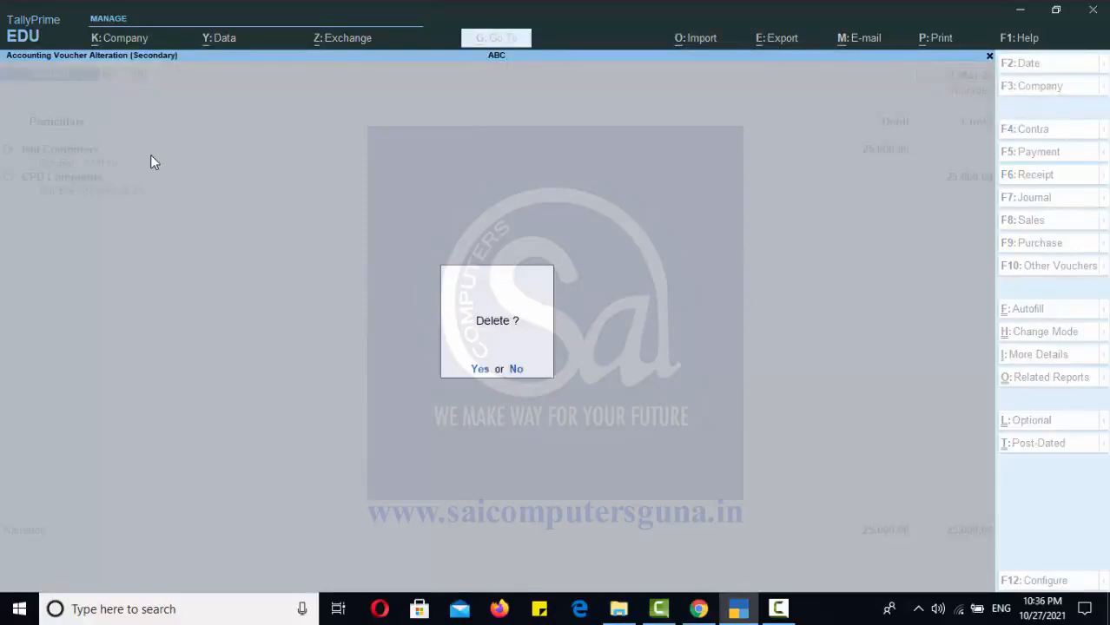
{"action": "key", "text": "y"}
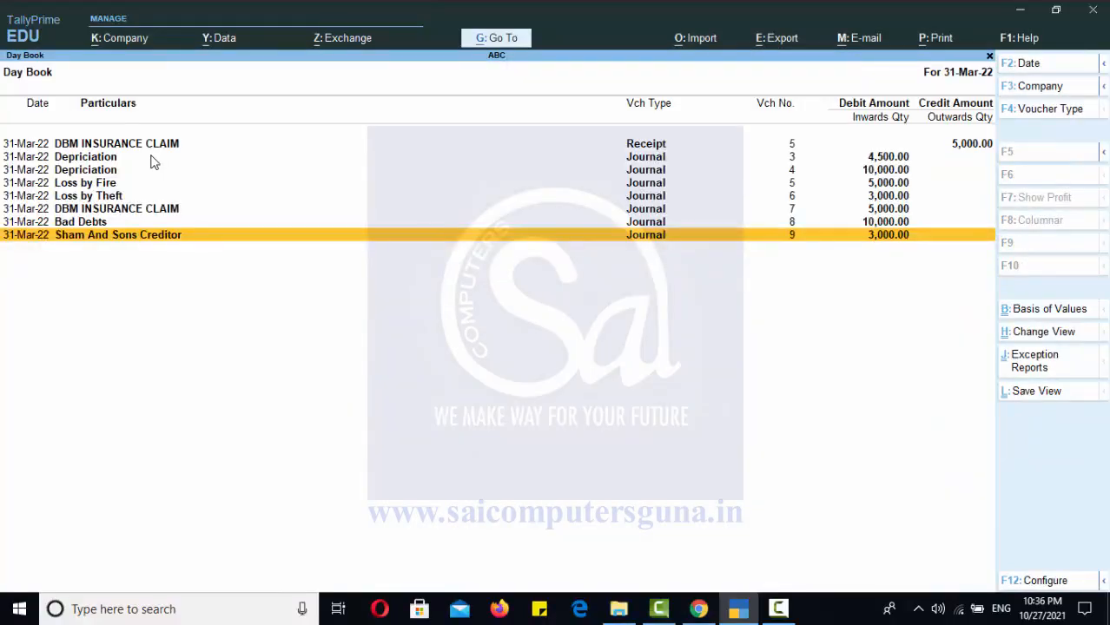
Open the Balance Sheet, check the Isht Computers balance within Current Liabilities under Sundry Creditors, and return to the Gateway of Tally.
{"action": "key", "text": "Escape"}
{"action": "key", "text": "Down"}
{"action": "key", "text": "Down"}
{"action": "key", "text": "Down"}
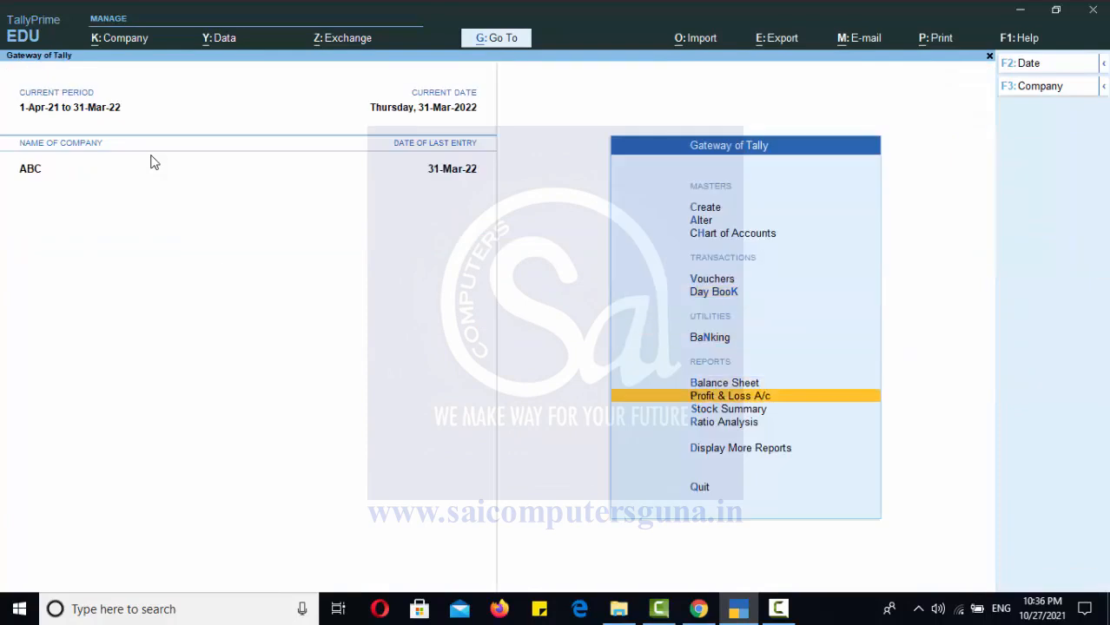
{"action": "key", "text": "Up"}
{"action": "key", "text": "Return"}
{"action": "key", "text": "Down"}
{"action": "key", "text": "Down"}
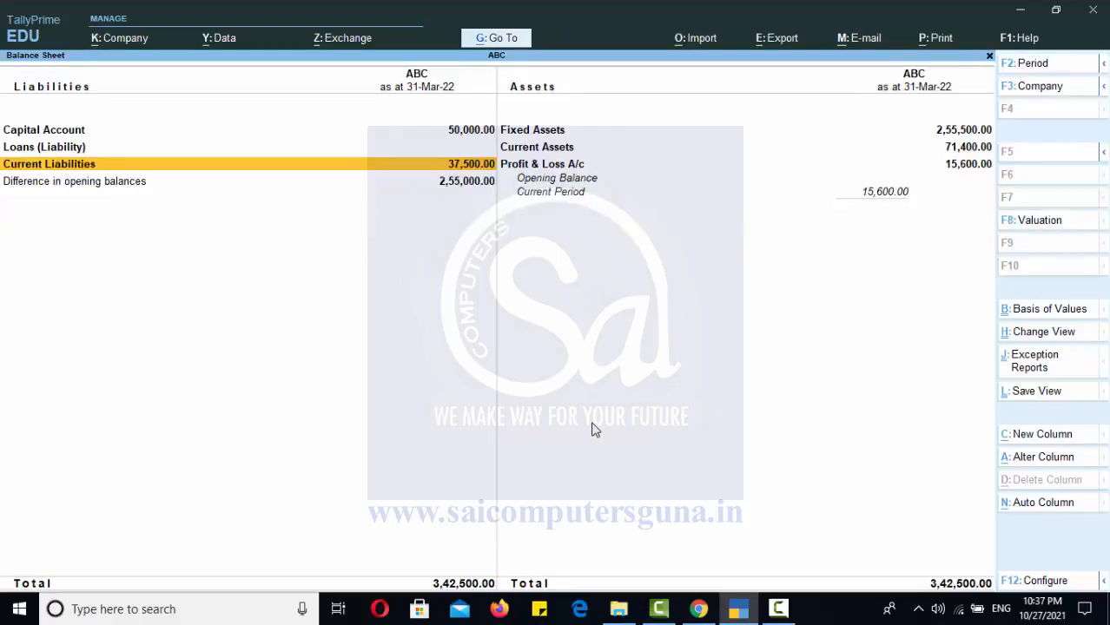
{"action": "key", "text": "Return"}
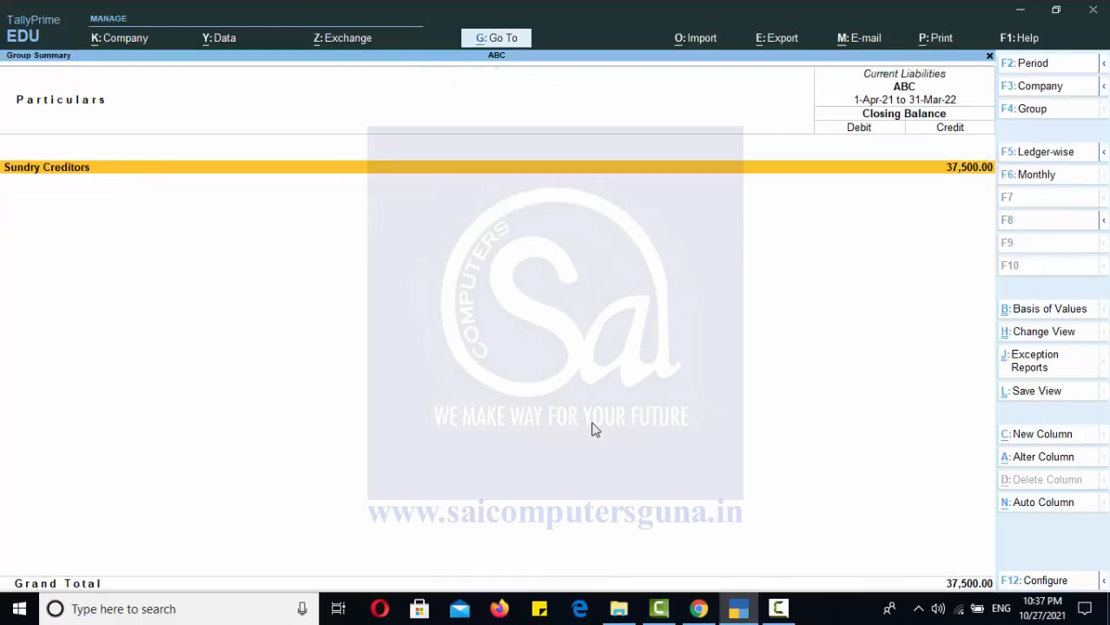
{"action": "key", "text": "Return"}
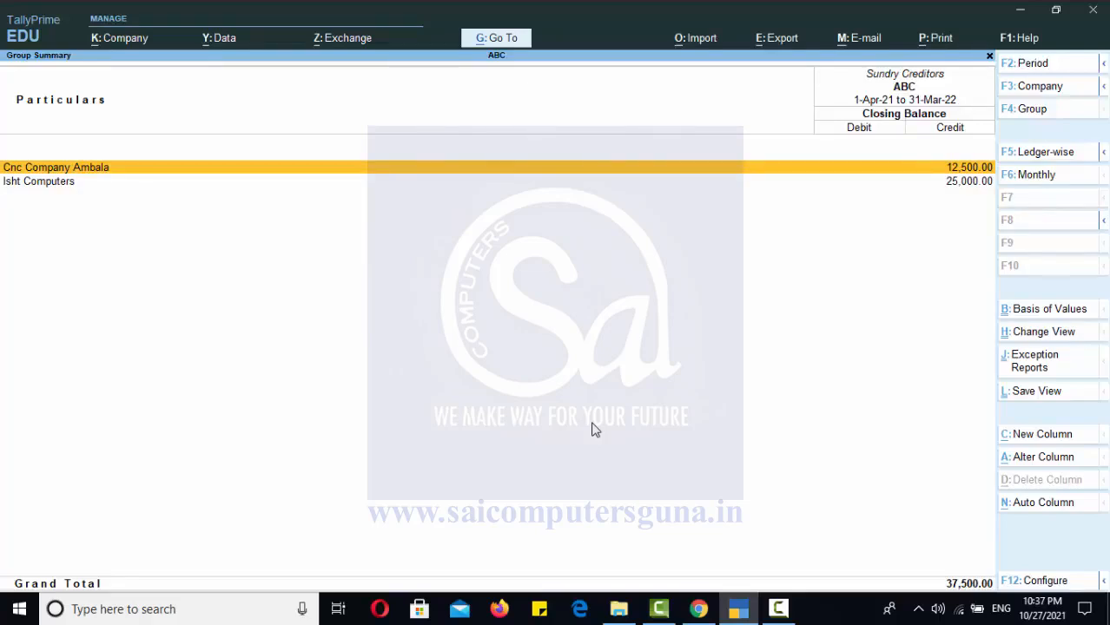
{"action": "key", "text": "Escape"}
{"action": "key", "text": "Escape"}
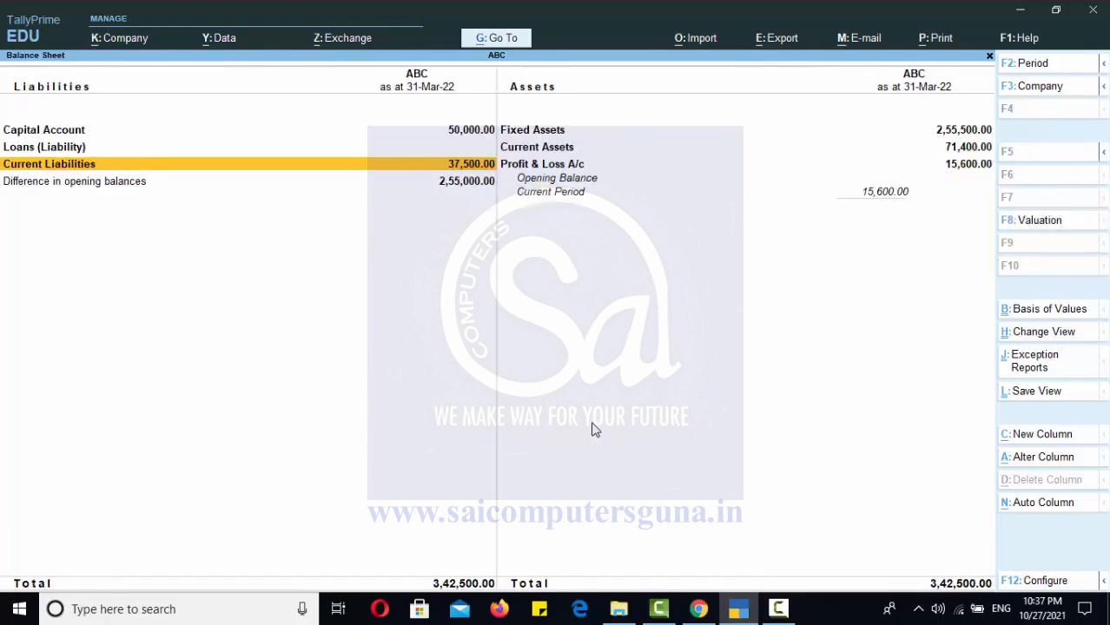
{"action": "key", "text": "Escape"}
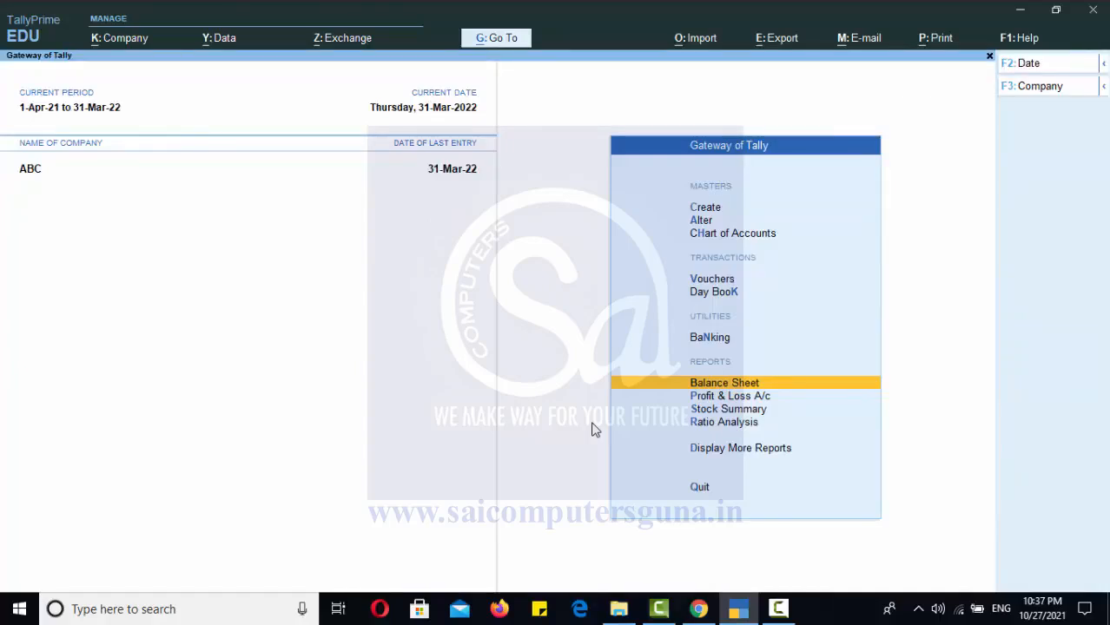
Start a replacement journal voucher dated 31-Mar-22 and debit Isht Computers with 25,000.
{"action": "key", "text": "Up"}
{"action": "key", "text": "Up"}
{"action": "key", "text": "Up"}
{"action": "key", "text": "Up"}
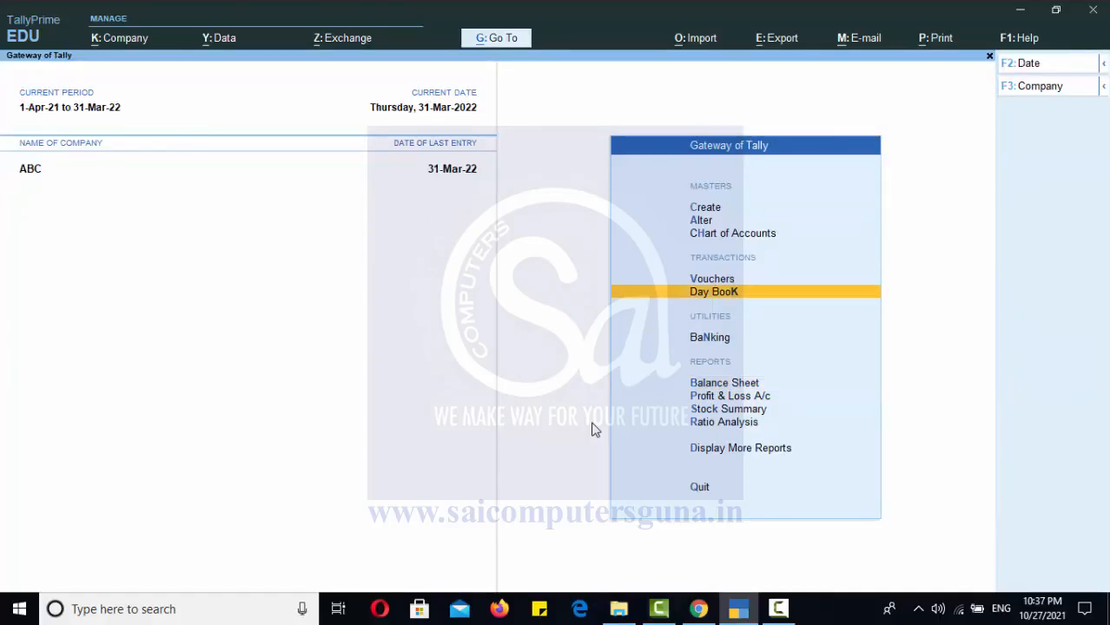
{"action": "key", "text": "Down"}
{"action": "key", "text": "Return"}
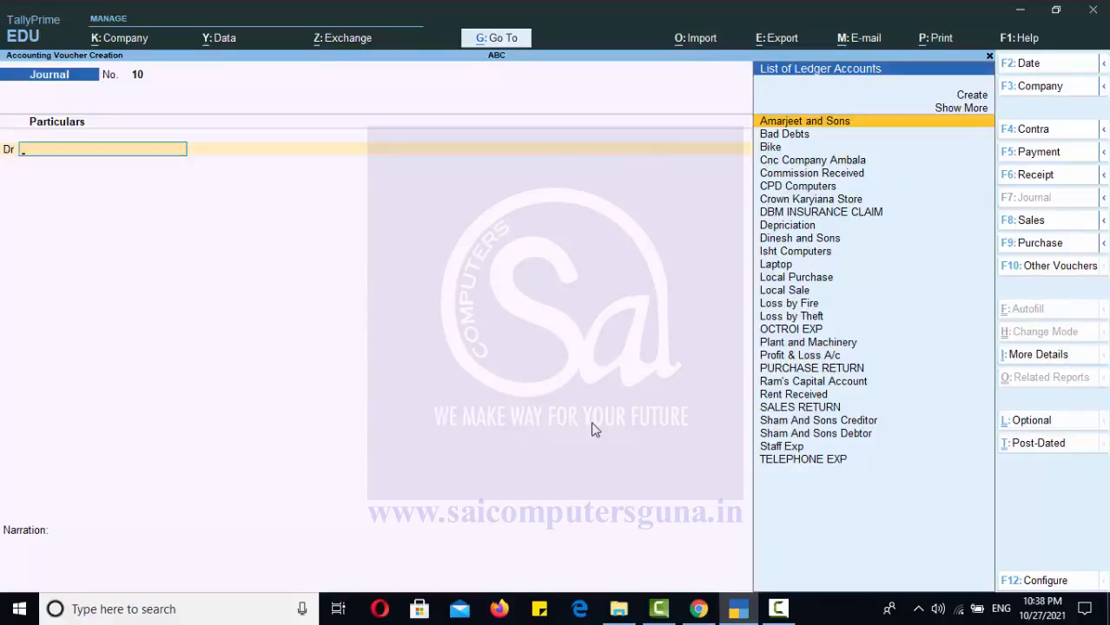
{"action": "type", "text": "Ish"}
{"action": "key", "text": "Return"}
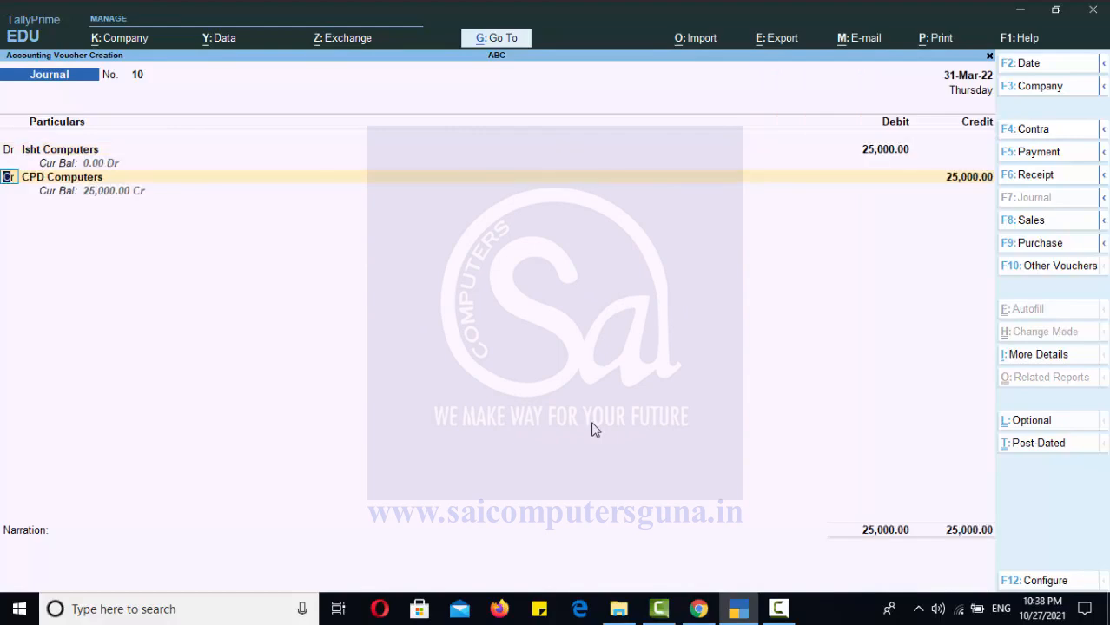
Credit Laptop with 25,000 in place of CPD Computers and accept the journal voucher with a blank narration.
{"action": "key", "text": "Return"}
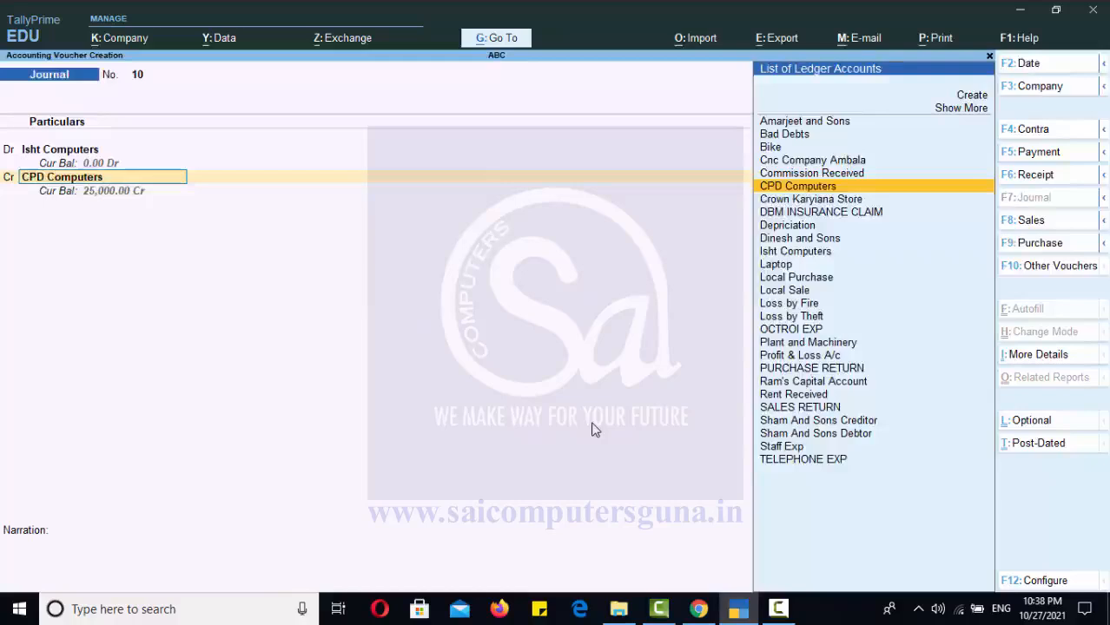
{"action": "type", "text": "La"}
{"action": "key", "text": "Return"}
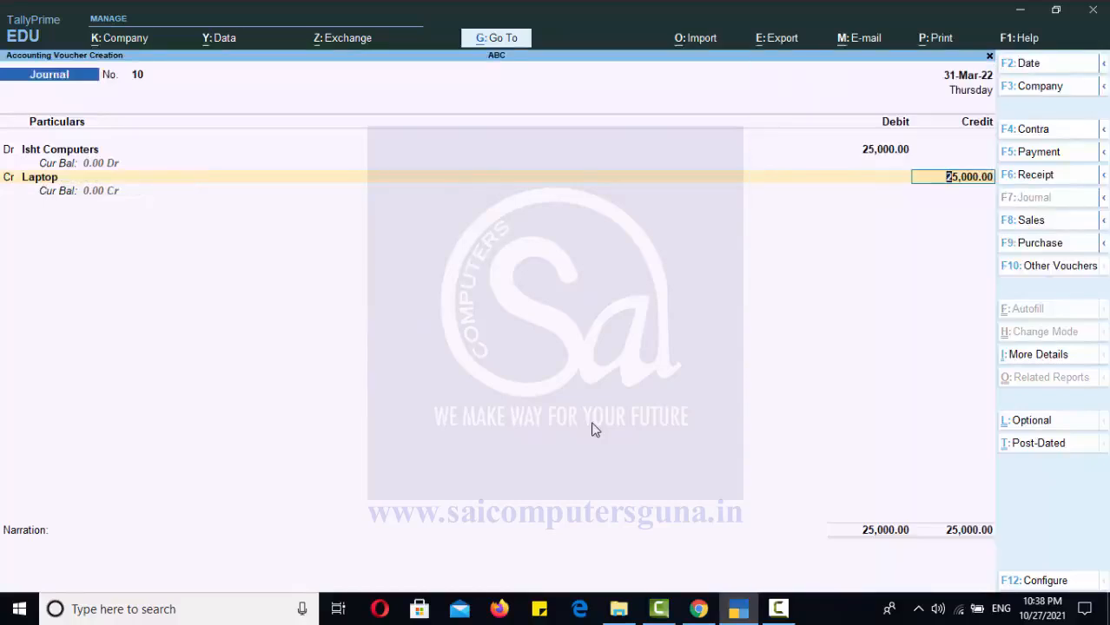
{"action": "key", "text": "Return"}
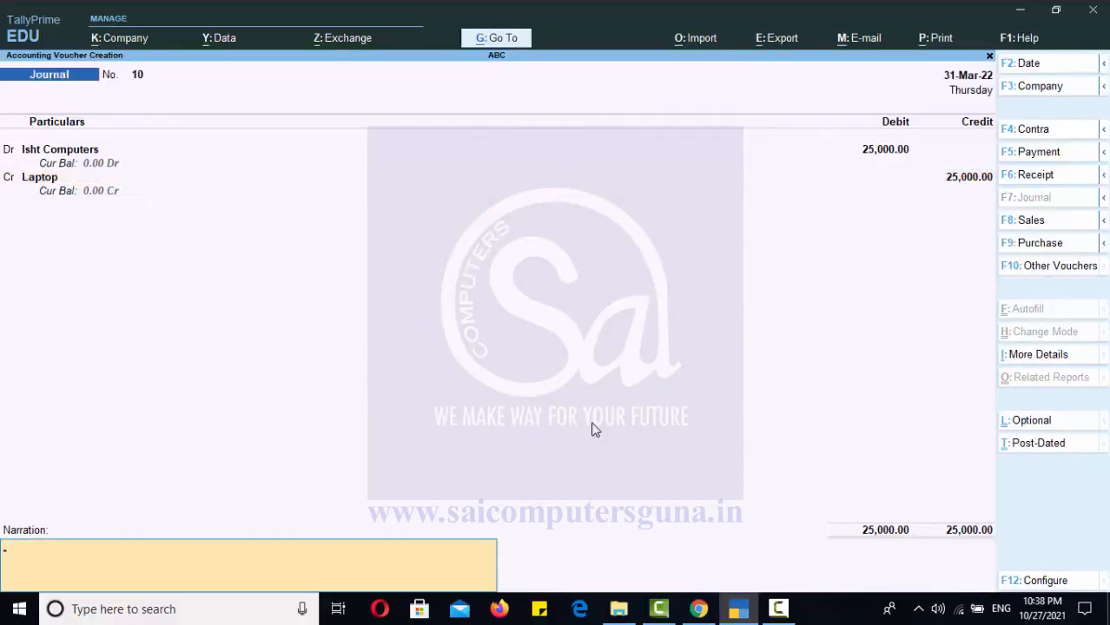
{"action": "key", "text": "Return"}
{"action": "key", "text": "y"}
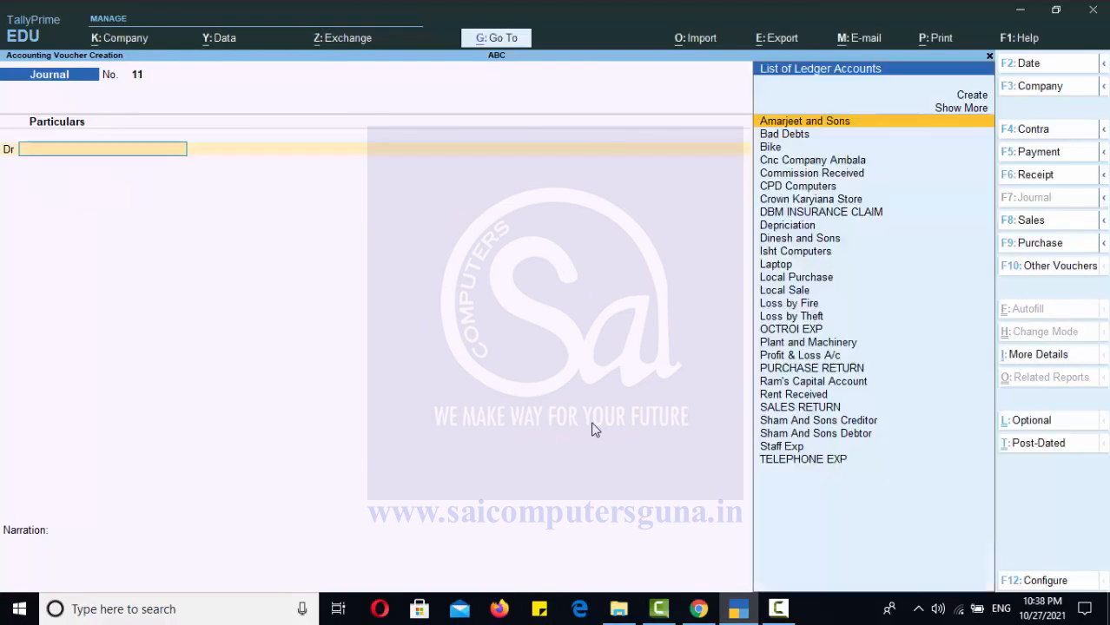
Leave voucher creation, check the creditors listed under Current Liabilities in the Balance Sheet, and return to the Balance Sheet.
{"action": "key", "text": "Escape"}
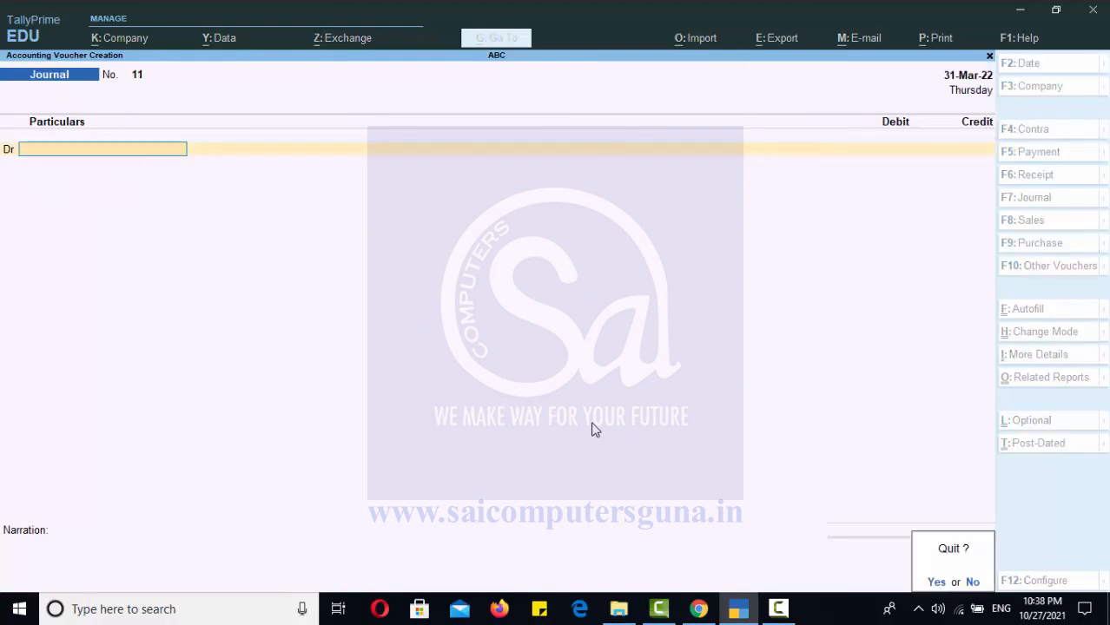
{"action": "key", "text": "y"}
{"action": "key", "text": "Down"}
{"action": "key", "text": "Down"}
{"action": "key", "text": "Down"}
{"action": "key", "text": "Down"}
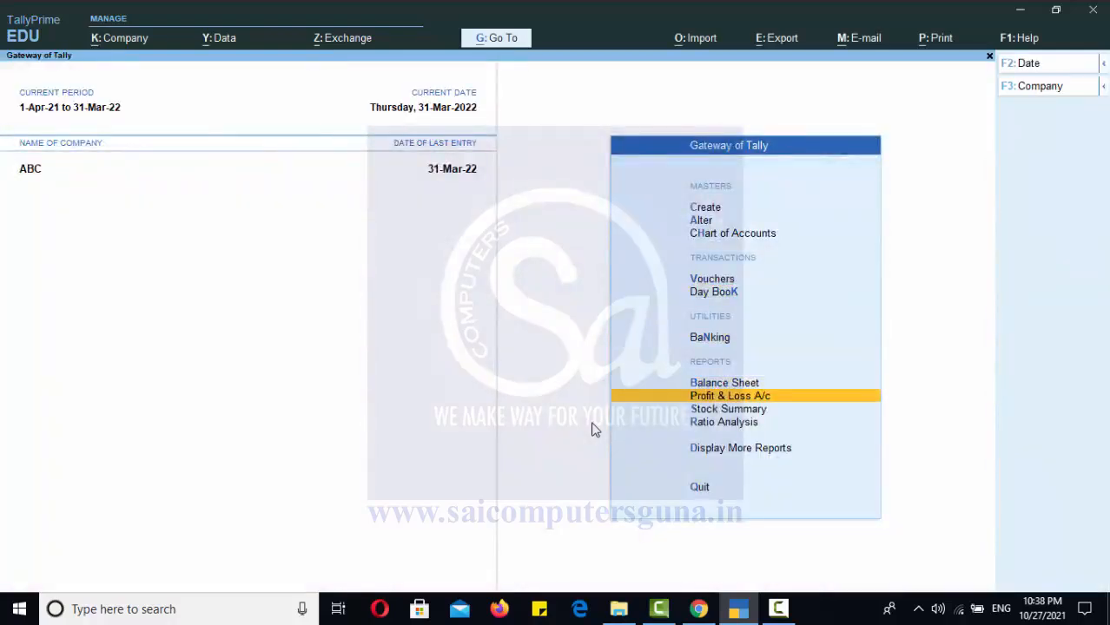
{"action": "key", "text": "Up"}
{"action": "key", "text": "Return"}
{"action": "key", "text": "Down"}
{"action": "key", "text": "Down"}
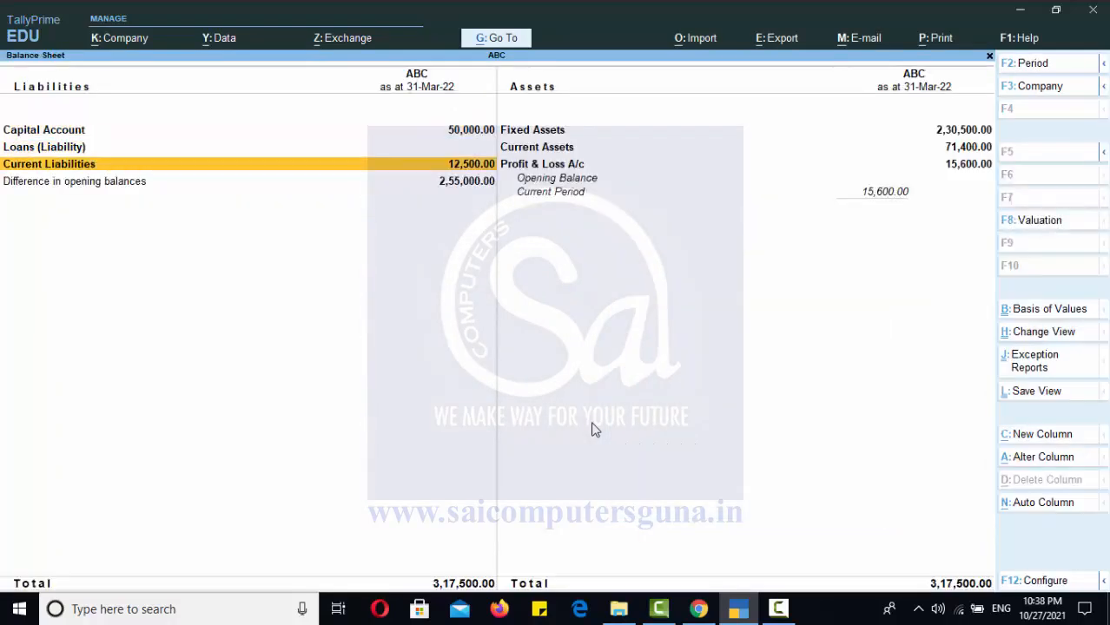
{"action": "key", "text": "Return"}
{"action": "key", "text": "Return"}
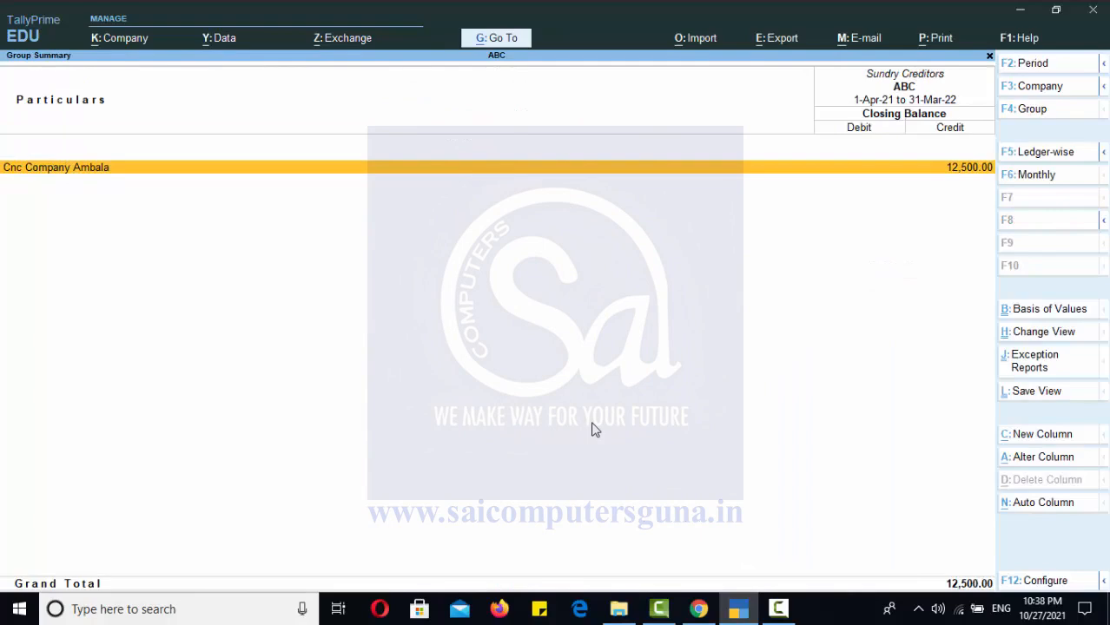
{"action": "key", "text": "Escape"}
{"action": "key", "text": "Escape"}
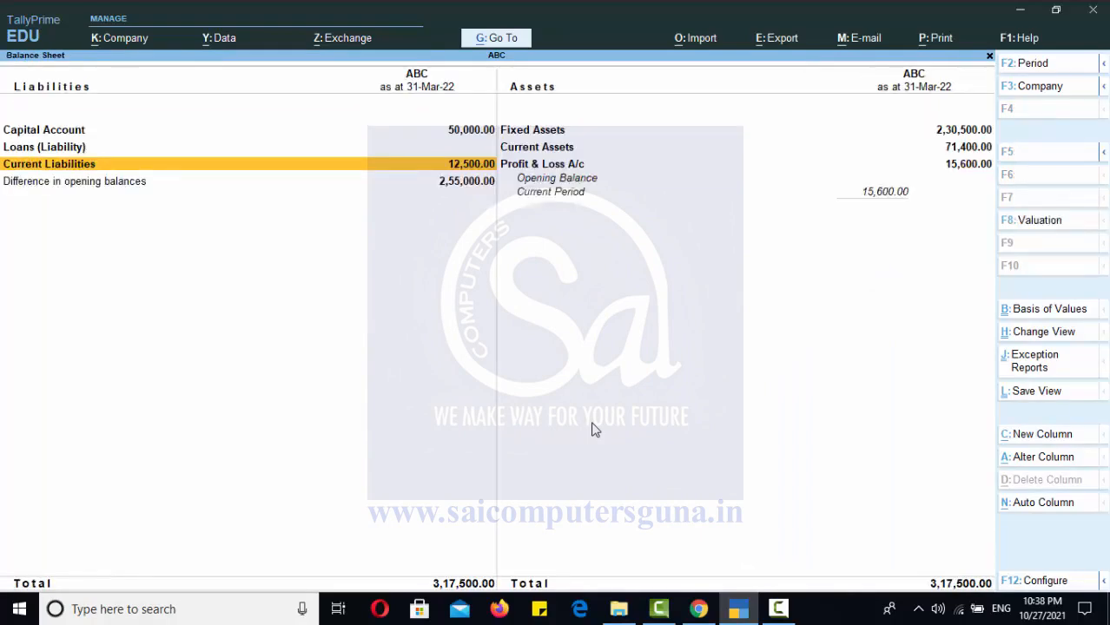
Examine the Current Assets and Fixed Assets groups for the Laptop ledger, and return to the Gateway of Tally.
{"action": "key", "text": "Right"}
{"action": "key", "text": "Up"}
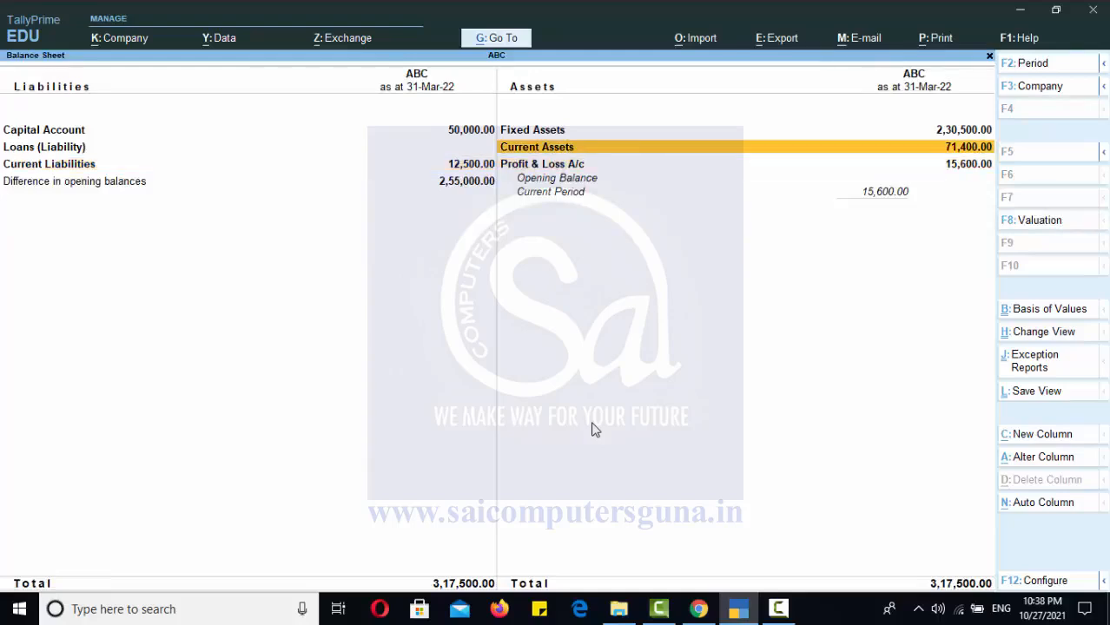
{"action": "key", "text": "Return"}
{"action": "key", "text": "Escape"}
{"action": "key", "text": "Up"}
{"action": "key", "text": "Return"}
{"action": "key", "text": "Down"}
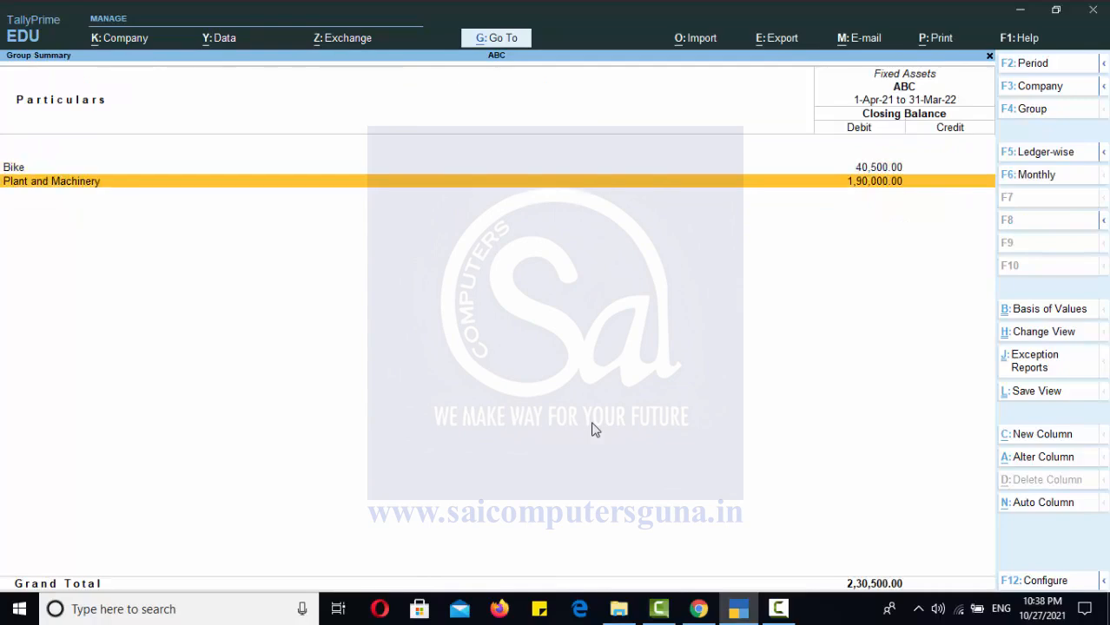
{"action": "key", "text": "Up"}
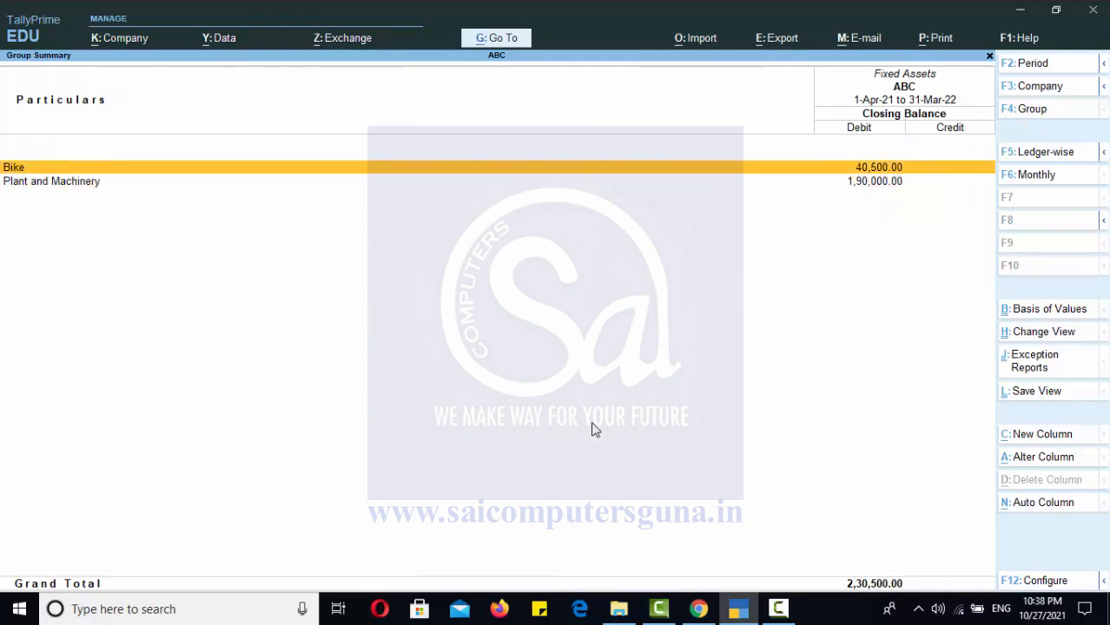
{"action": "key", "text": "Escape"}
{"action": "key", "text": "Escape"}
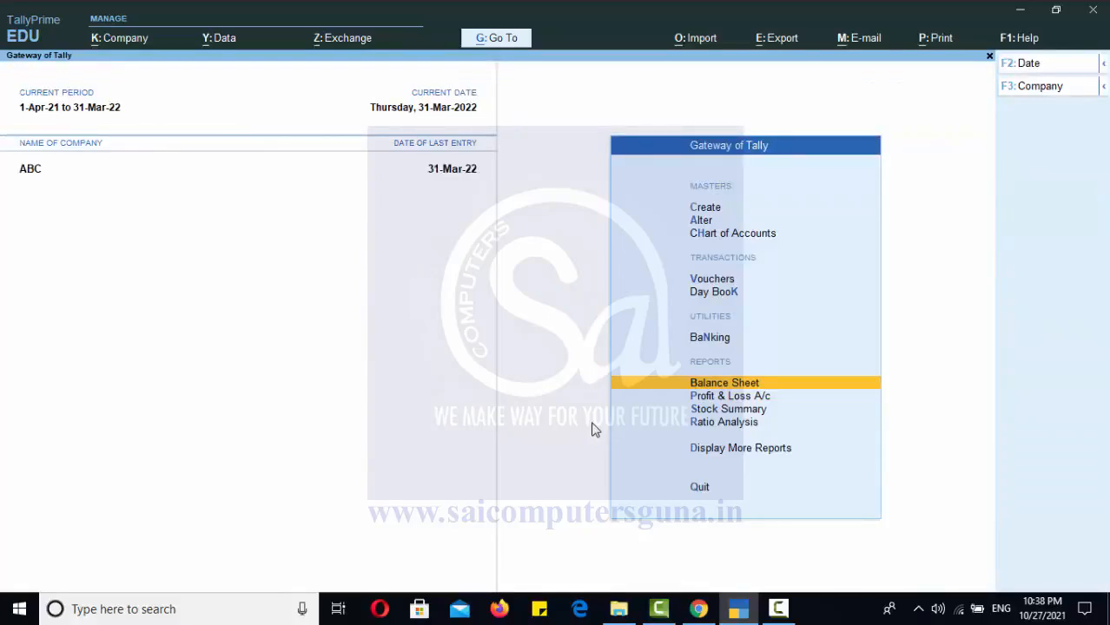
Start another journal voucher and debit Laptop with 25,000.
{"action": "key", "text": "Up"}
{"action": "key", "text": "Up"}
{"action": "key", "text": "Up"}
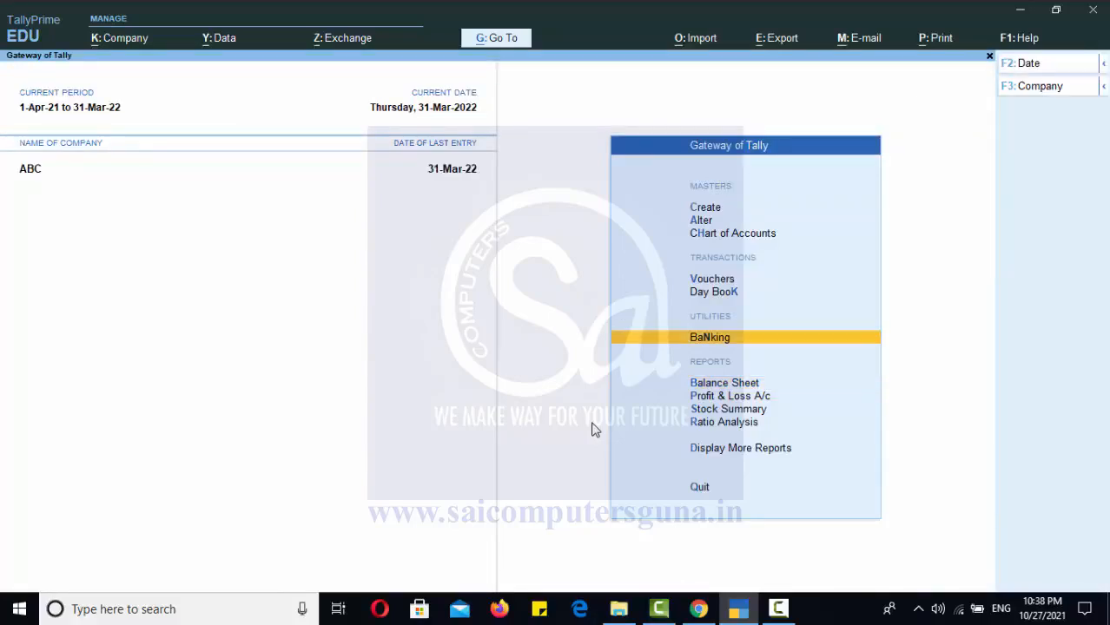
{"action": "key", "text": "Return"}
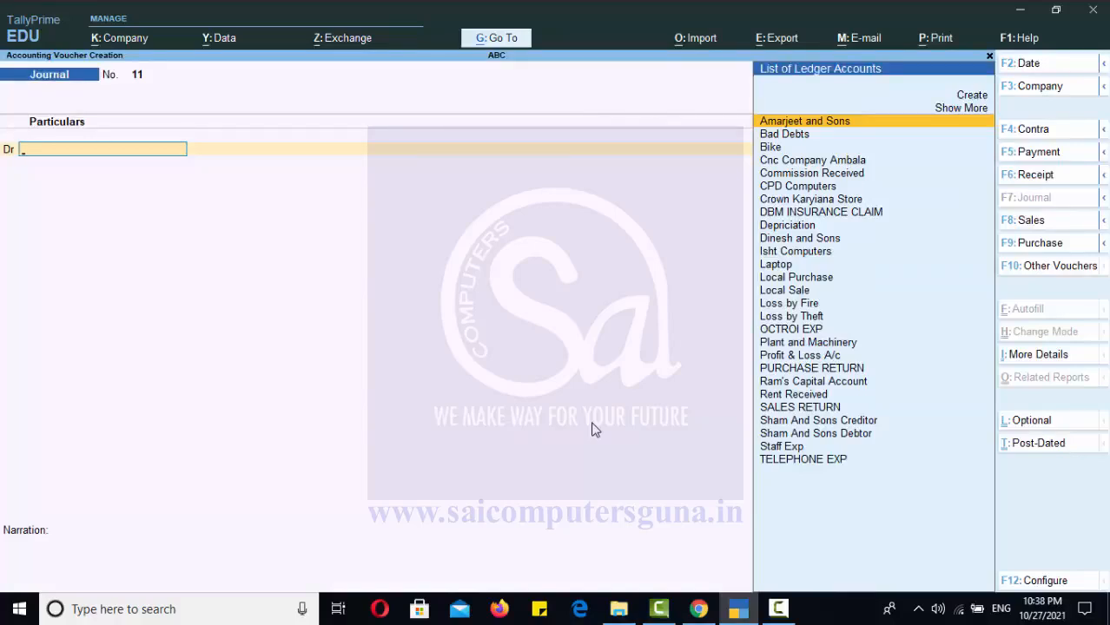
{"action": "type", "text": "lap"}
{"action": "key", "text": "Return"}
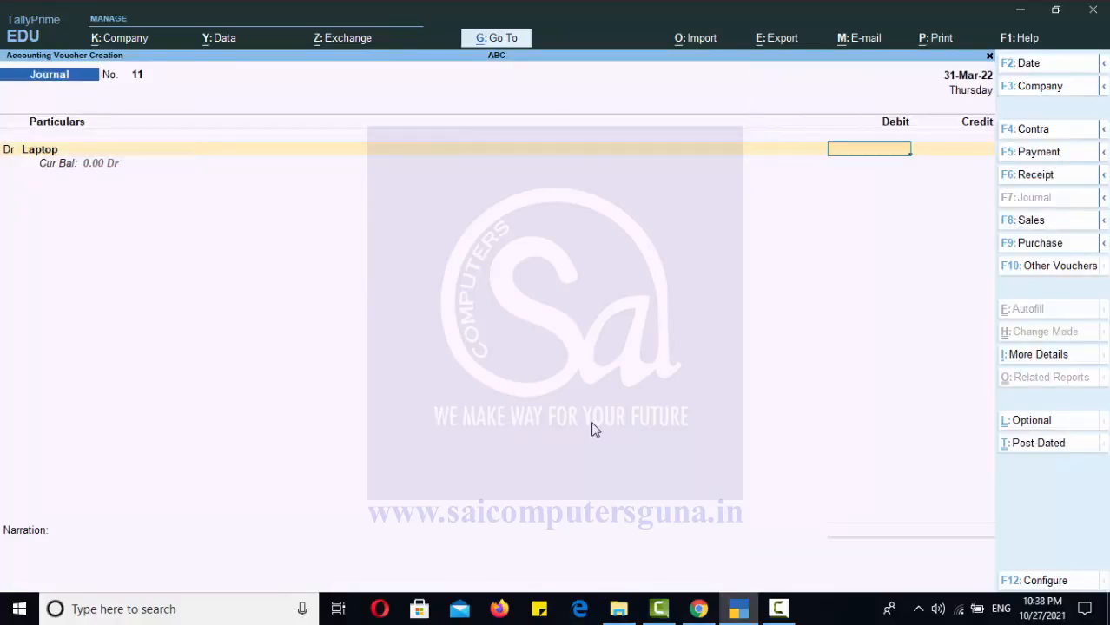
{"action": "type", "text": "25000"}
{"action": "key", "text": "Return"}
{"action": "key", "text": "Return"}
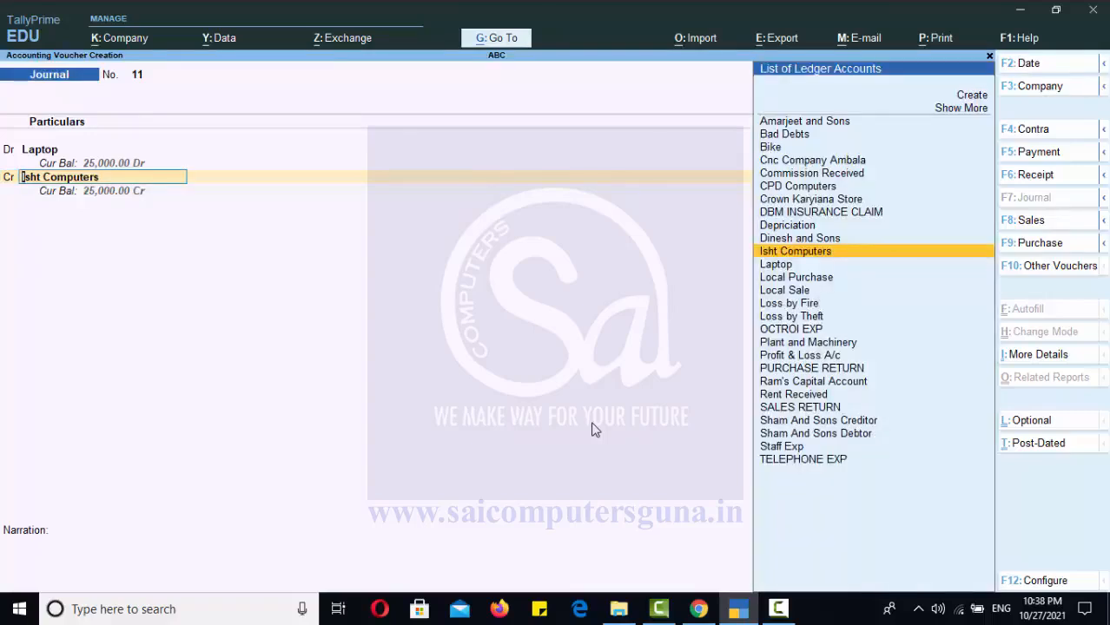
Credit CPD Computers with 25,000 against the Laptop debit in the journal voucher.
{"action": "type", "text": "Cp"}
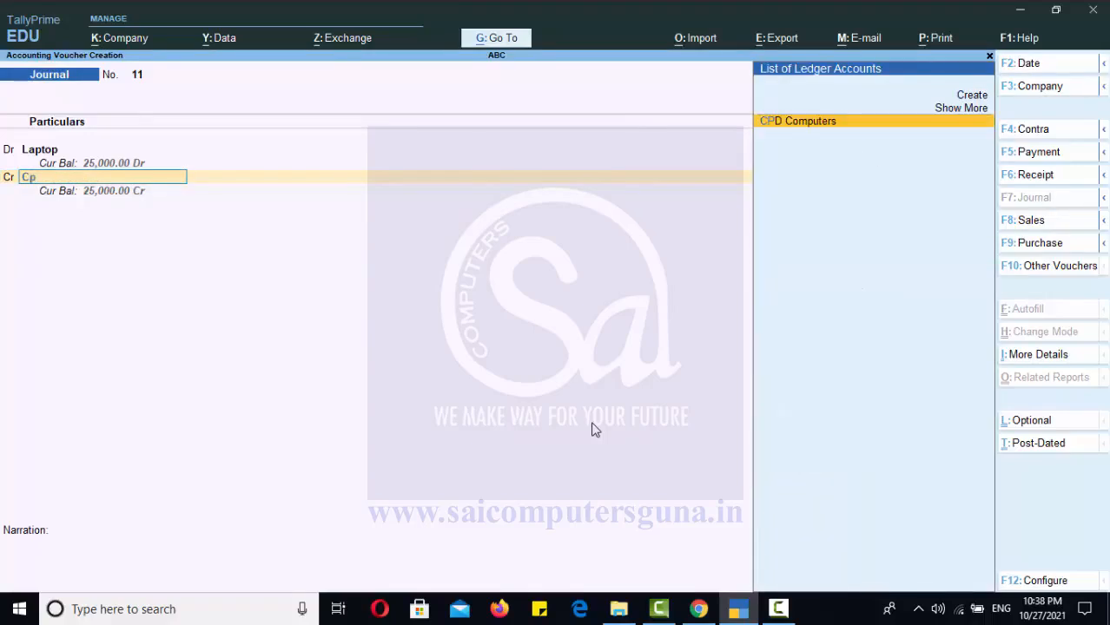
{"action": "key", "text": "Return"}
{"action": "key", "text": "Return"}
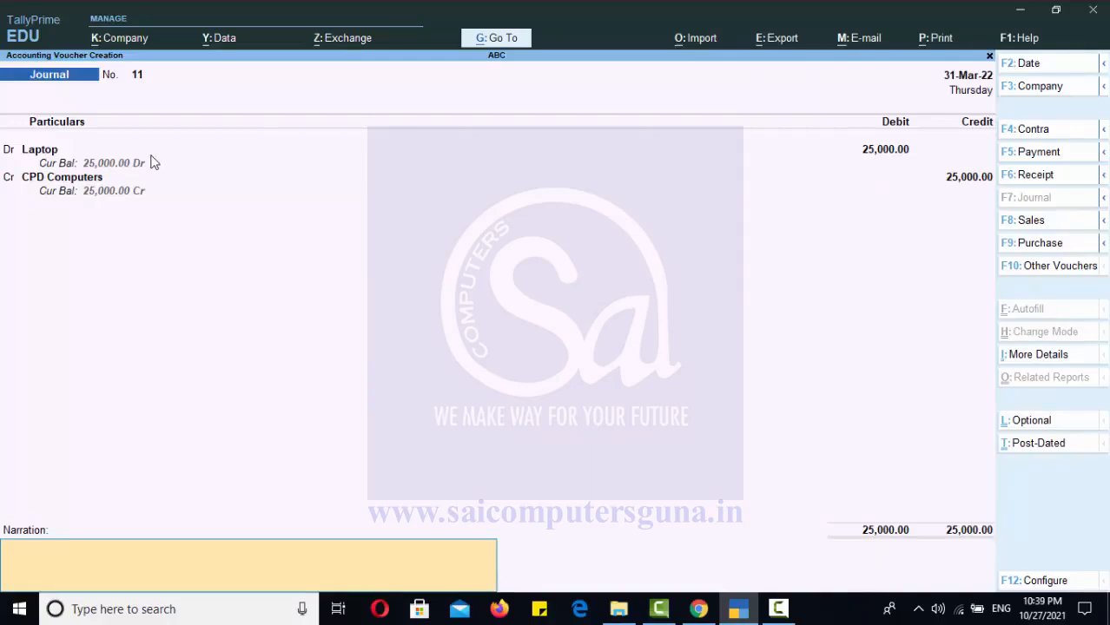
Date the journal voucher 1-Jun-21, accept it with a blank narration, and return to the Gateway of Tally.
{"action": "key", "text": "F2"}
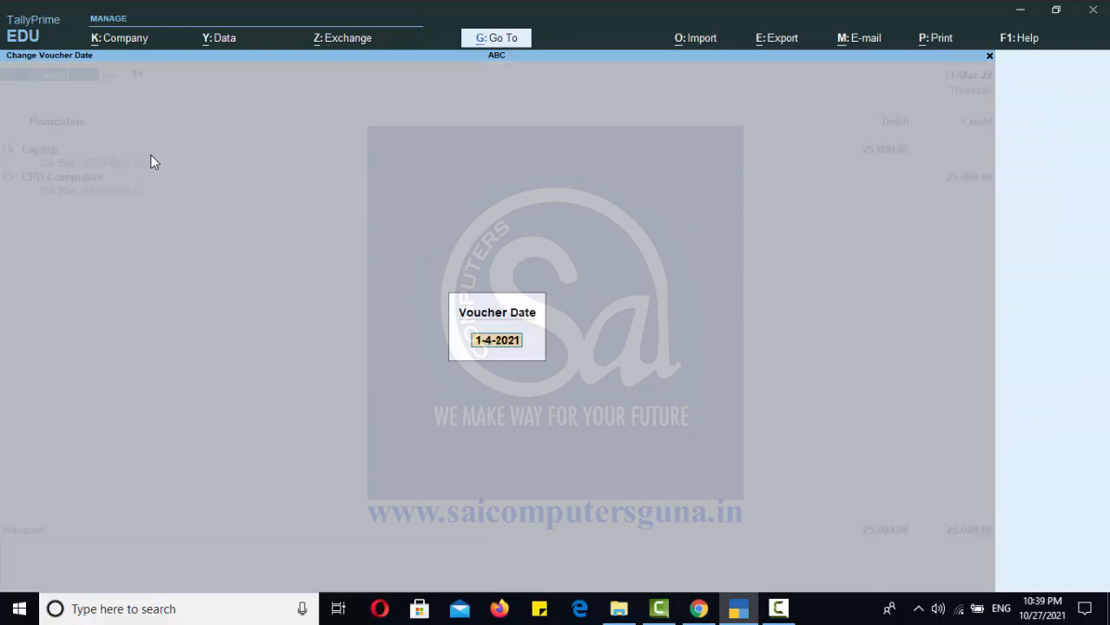
{"action": "type", "text": "6"}
{"action": "key", "text": "Delete"}
{"action": "key", "text": "Return"}
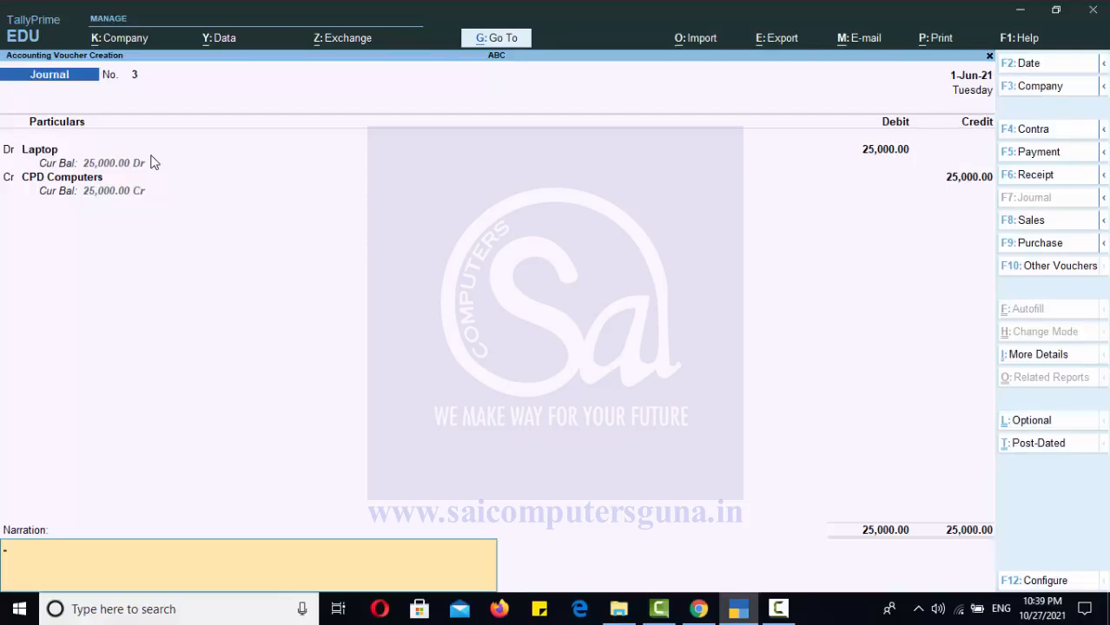
{"action": "key", "text": "Return"}
{"action": "key", "text": "Return"}
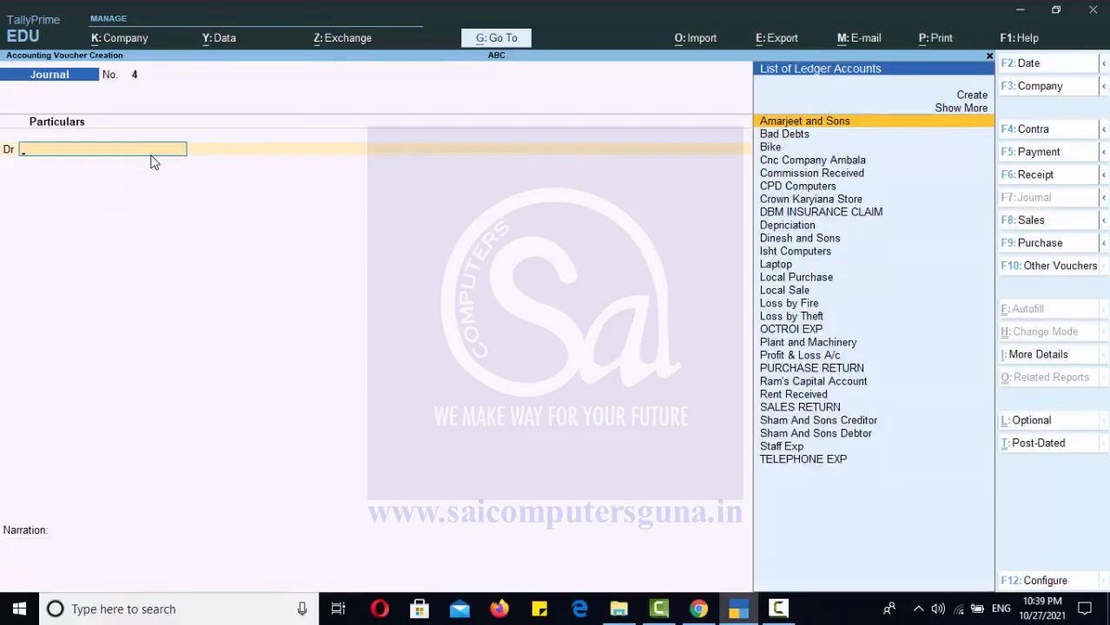
{"action": "key", "text": "Escape"}
{"action": "key", "text": "Return"}
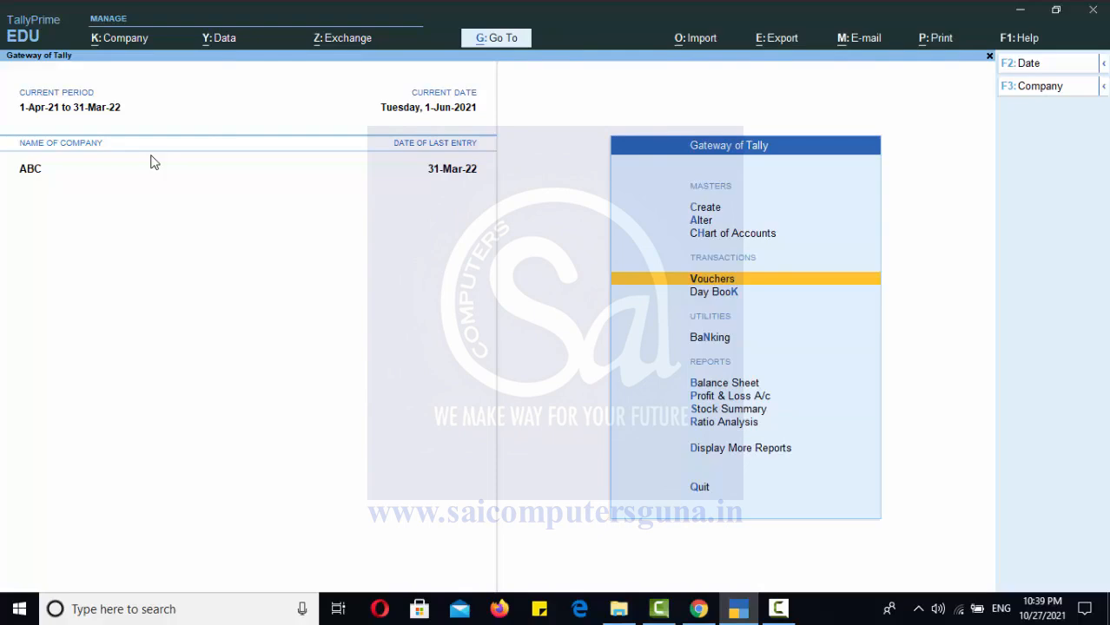
Examine the Sundry Creditors under Current Liabilities in the Balance Sheet, including the CPD Computers ledger, and return to the Balance Sheet.
{"action": "key", "text": "Down"}
{"action": "key", "text": "Down"}
{"action": "key", "text": "Down"}
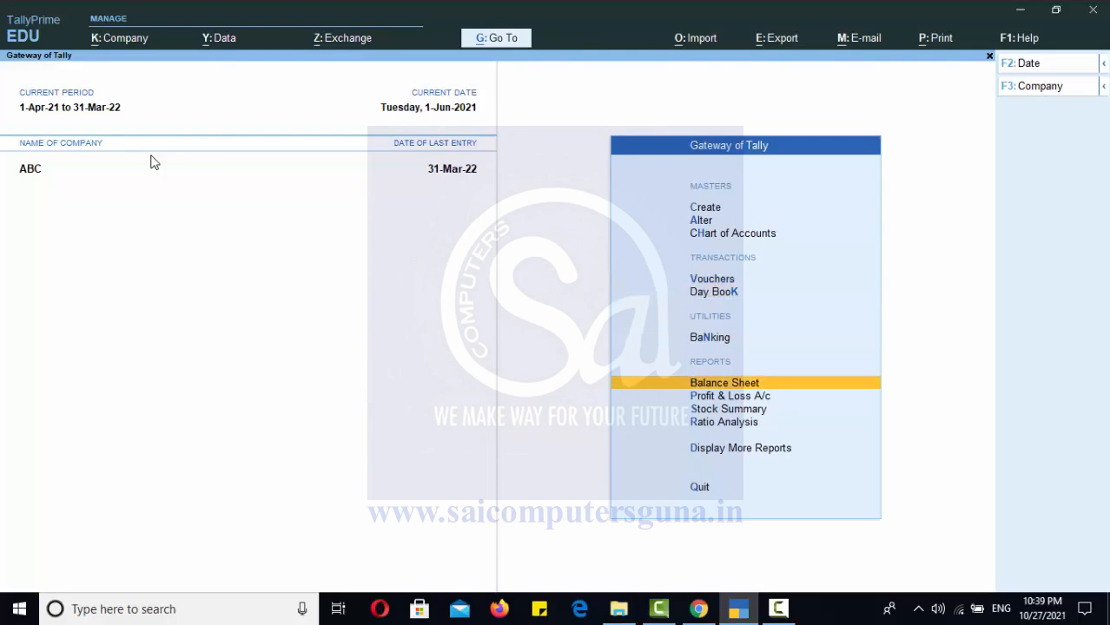
{"action": "key", "text": "Down"}
{"action": "key", "text": "Up"}
{"action": "key", "text": "Return"}
{"action": "left_click", "coordinate": [151, 163]}
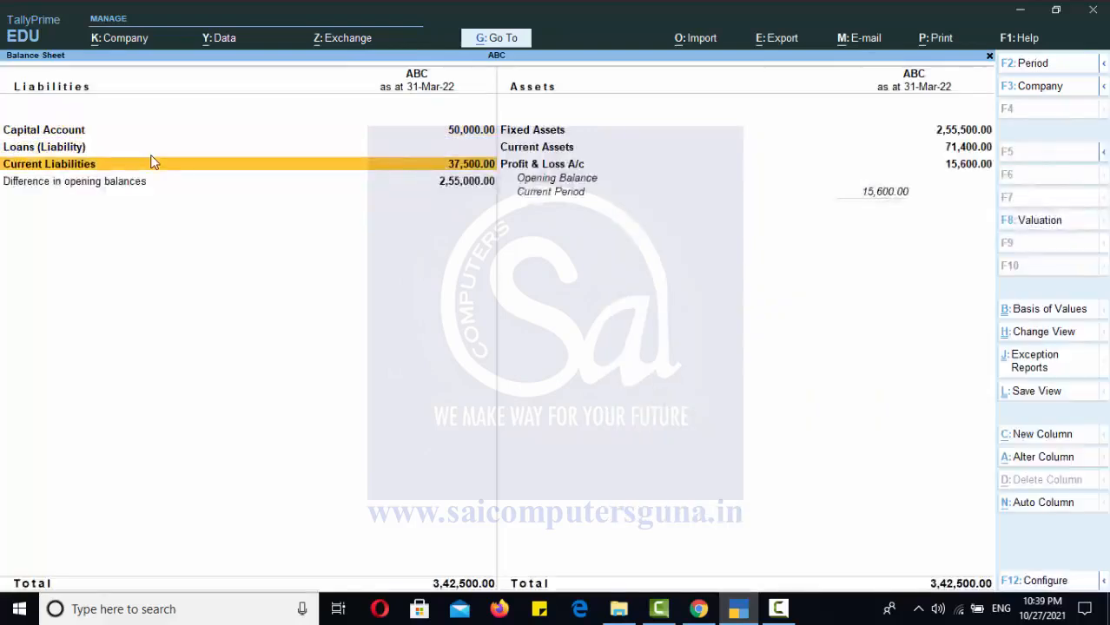
{"action": "left_click", "coordinate": [151, 163]}
{"action": "left_click", "coordinate": [151, 163]}
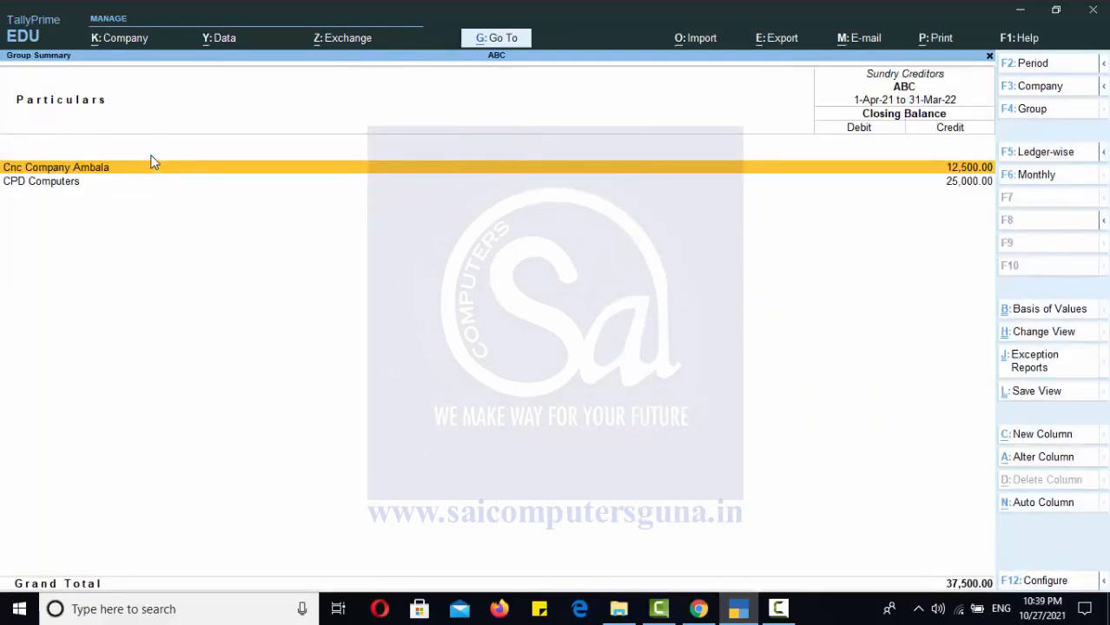
{"action": "key", "text": "Down"}
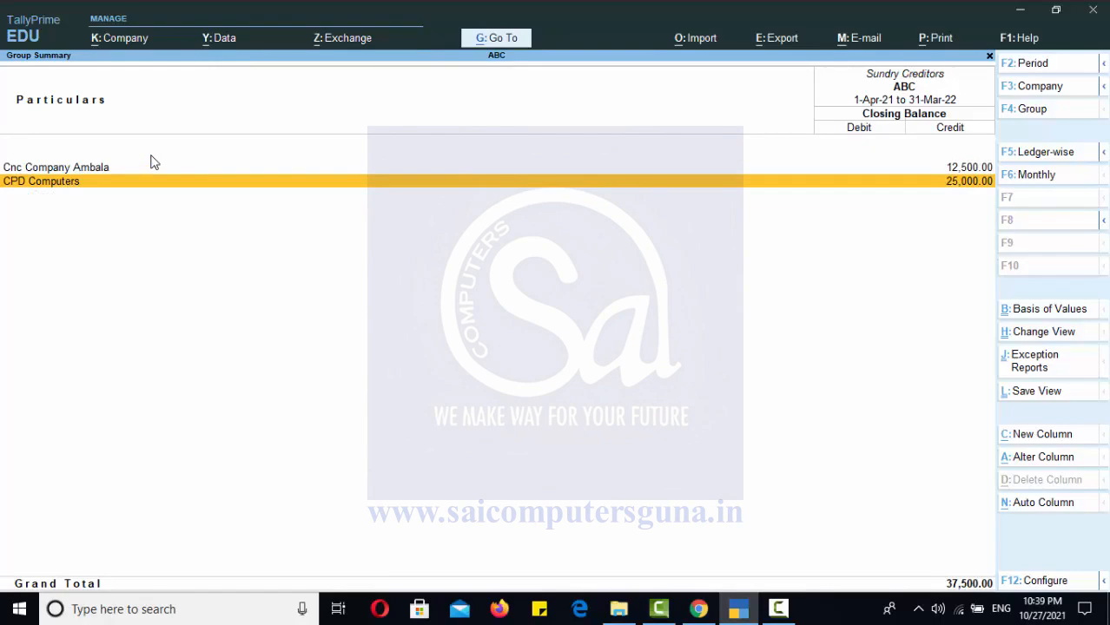
{"action": "key", "text": "Return"}
{"action": "key", "text": "Escape"}
{"action": "key", "text": "Escape"}
{"action": "key", "text": "Escape"}
Check the Laptop ledger in the Fixed Assets group and return to the Balance Sheet.
{"action": "key", "text": "Right"}
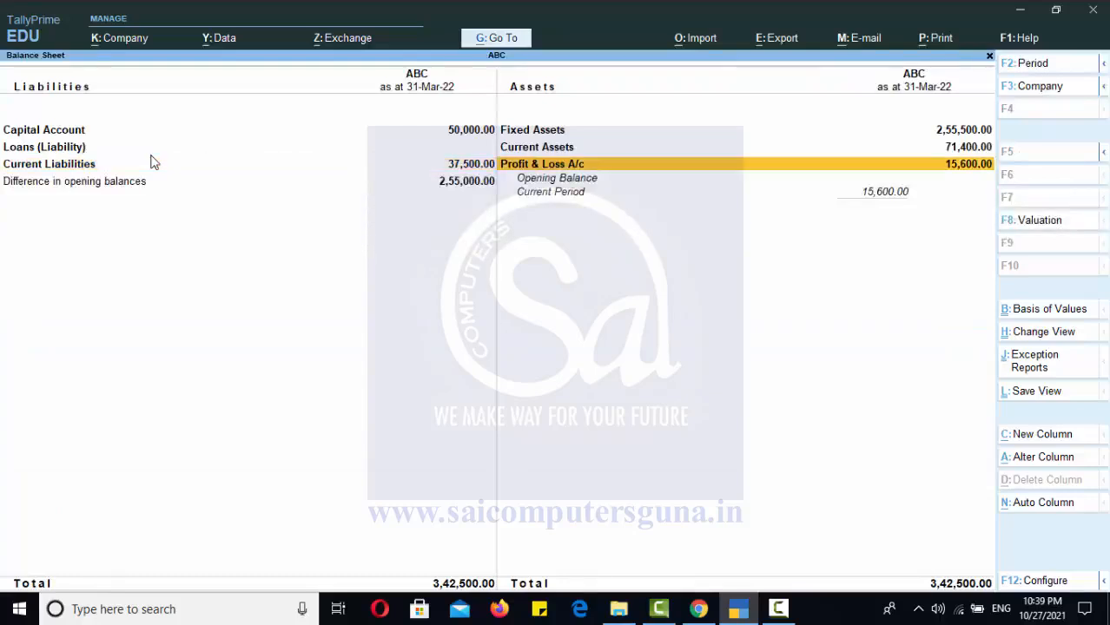
{"action": "key", "text": "Up"}
{"action": "key", "text": "Up"}
{"action": "key", "text": "Return"}
{"action": "key", "text": "Down"}
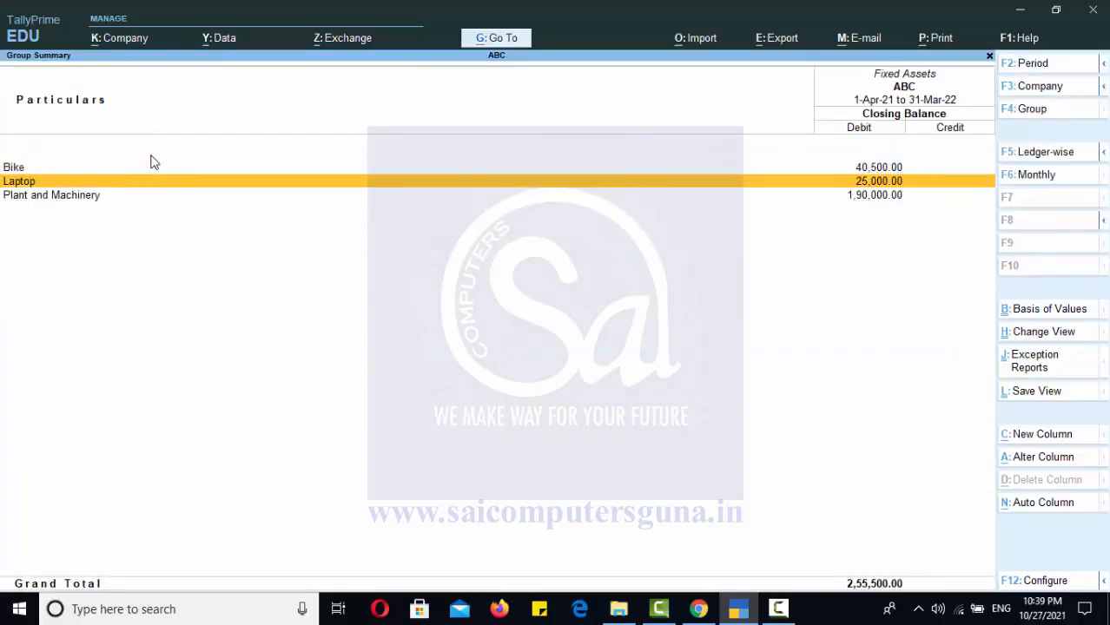
{"action": "key", "text": "Escape"}
{"action": "key", "text": "Escape"}
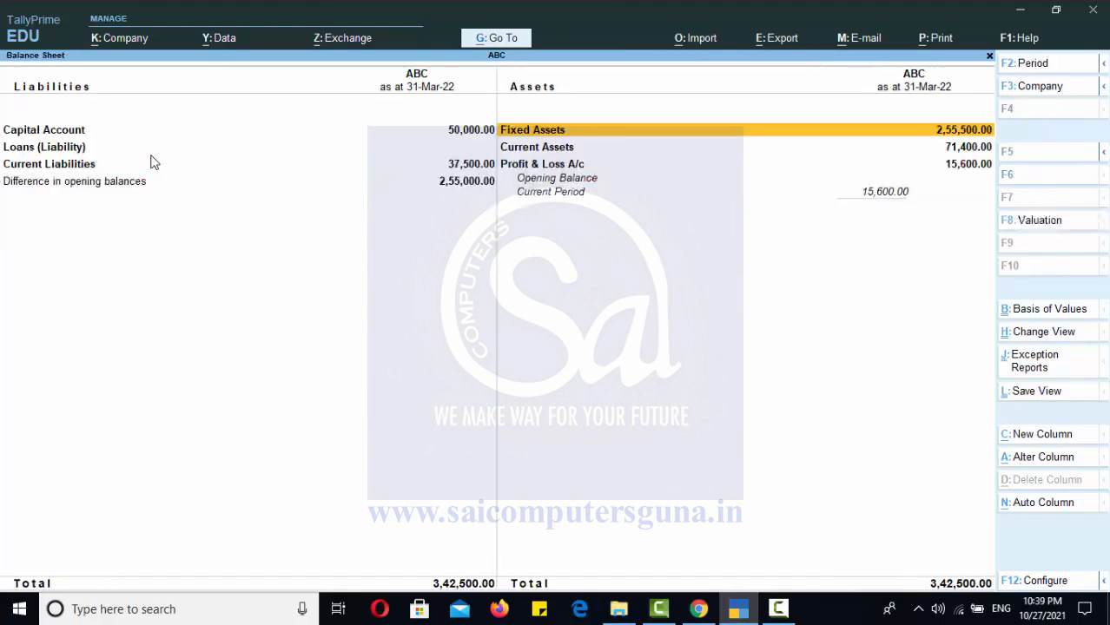